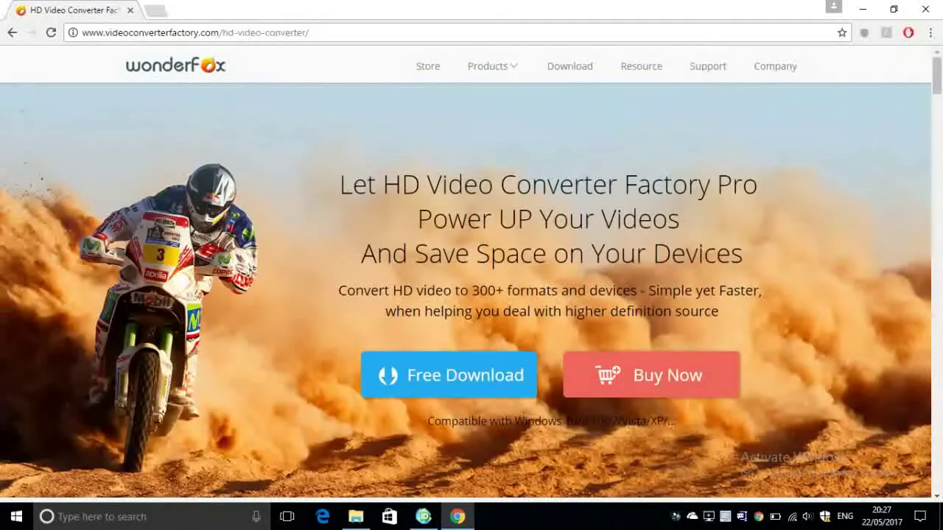
Step: Read the product page's supported Windows versions and resolutions, up to 4K (UHD)
left_click_drag(515, 421, 701, 427)
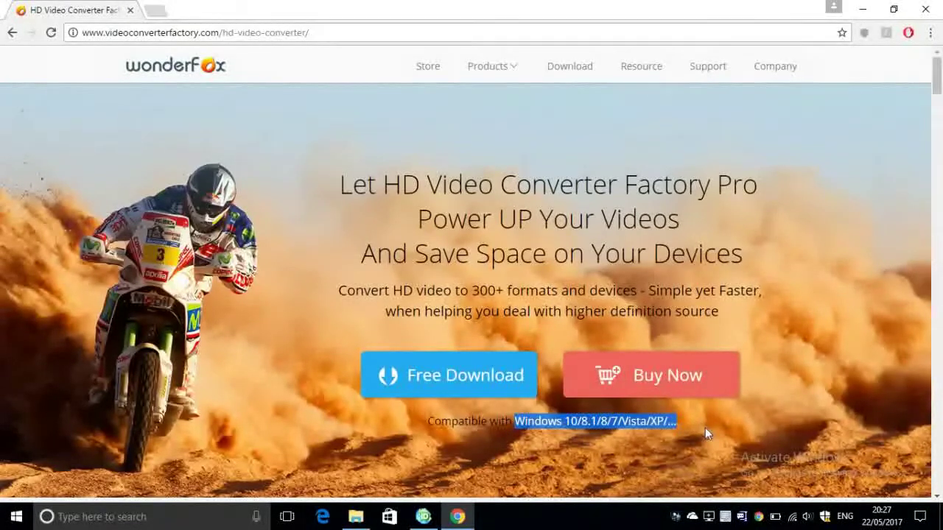
left_click(682, 425)
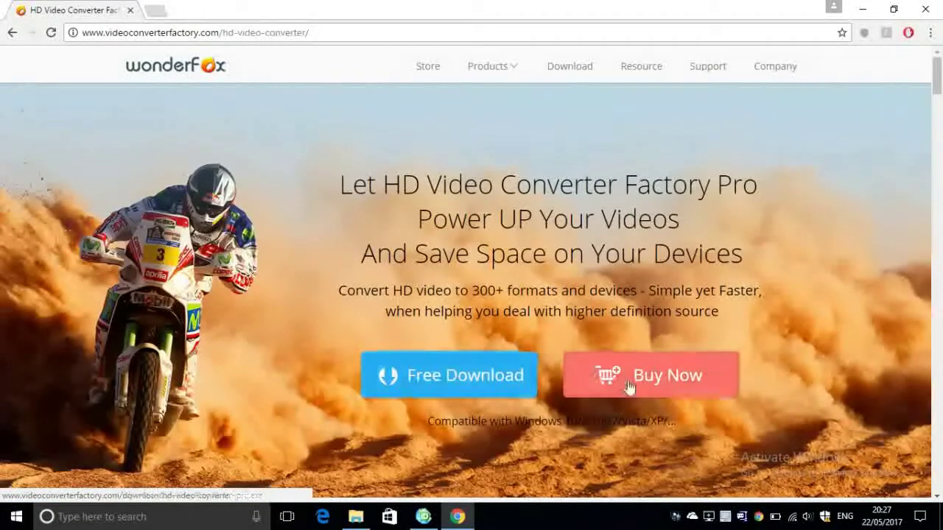
scroll(453, 117, "down", 6)
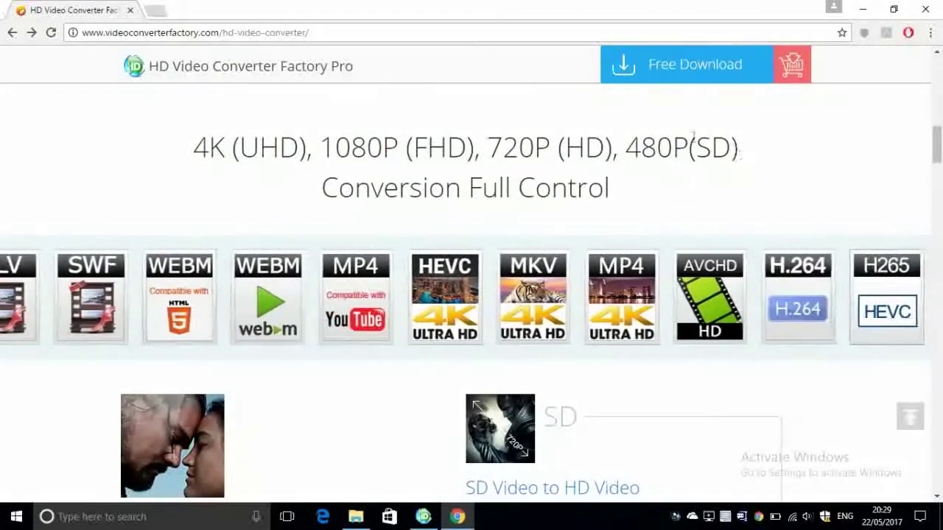
left_click_drag(749, 158, 319, 147)
left_click_drag(208, 131, 183, 129)
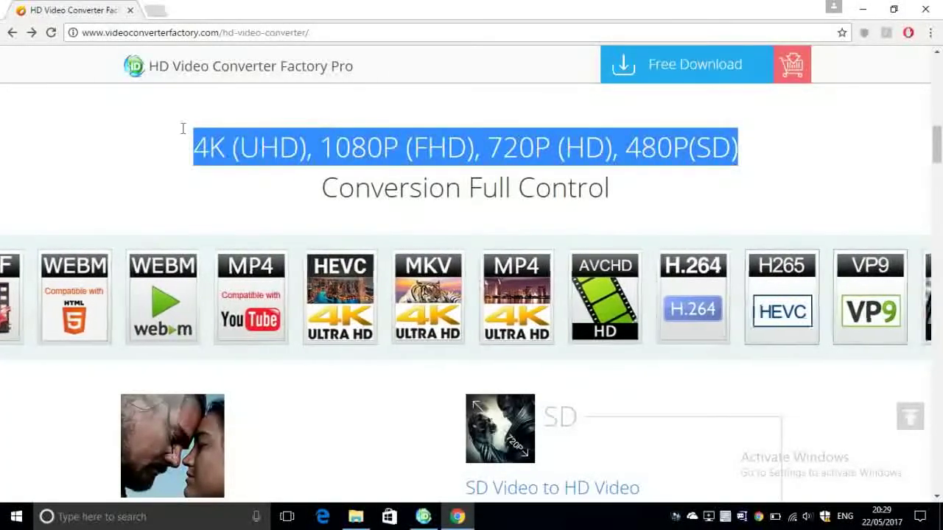
left_click(184, 139)
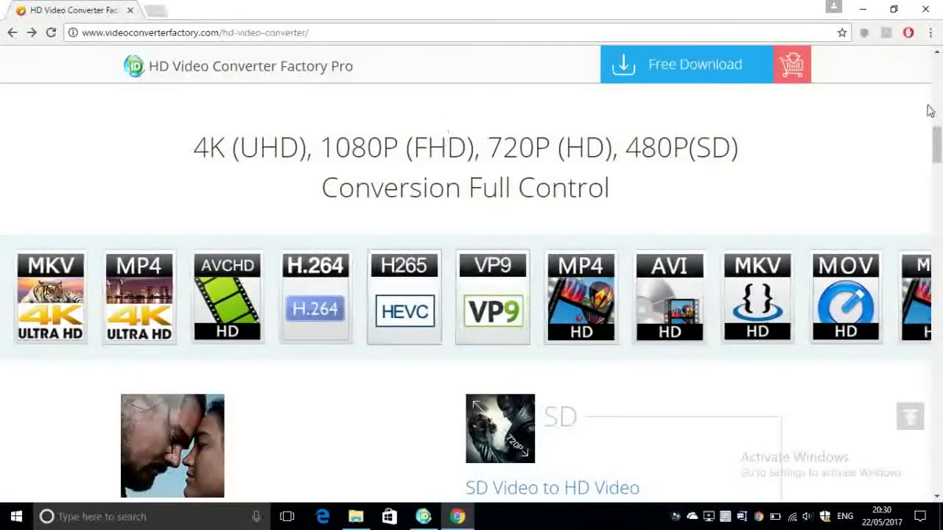
scroll(718, 200, "down", 5)
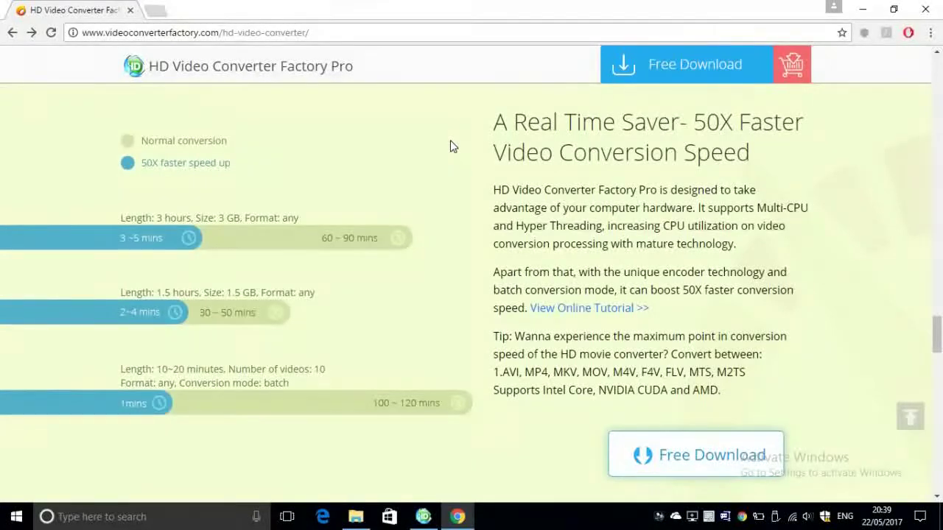
scroll(824, 263, "down", 5)
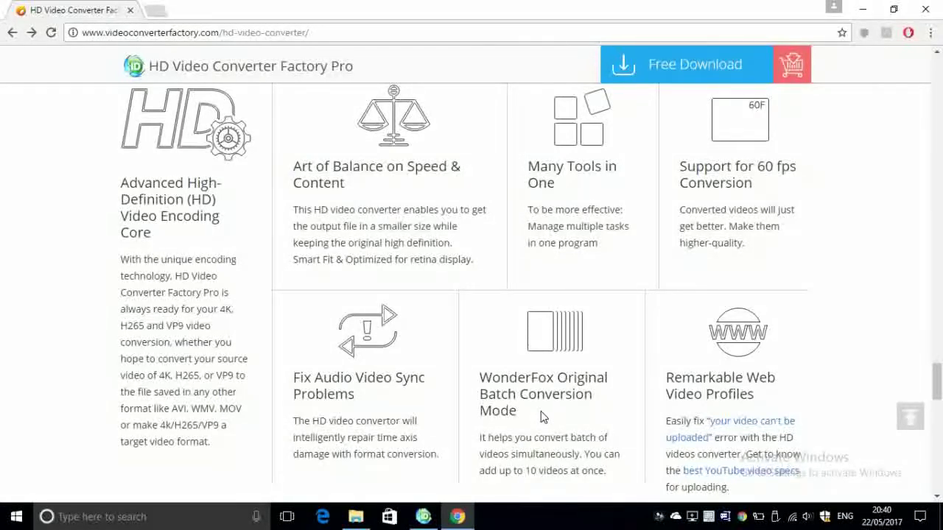
Step: Show the desktop and drag FxGuru_20150201_172922.mp4 into the converter's list
key("super+d")
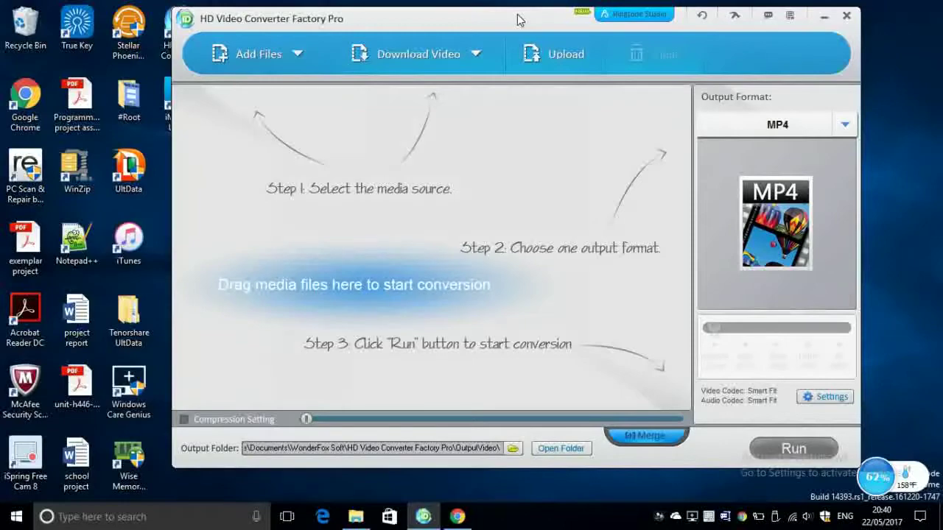
left_click_drag(517, 19, 604, 16)
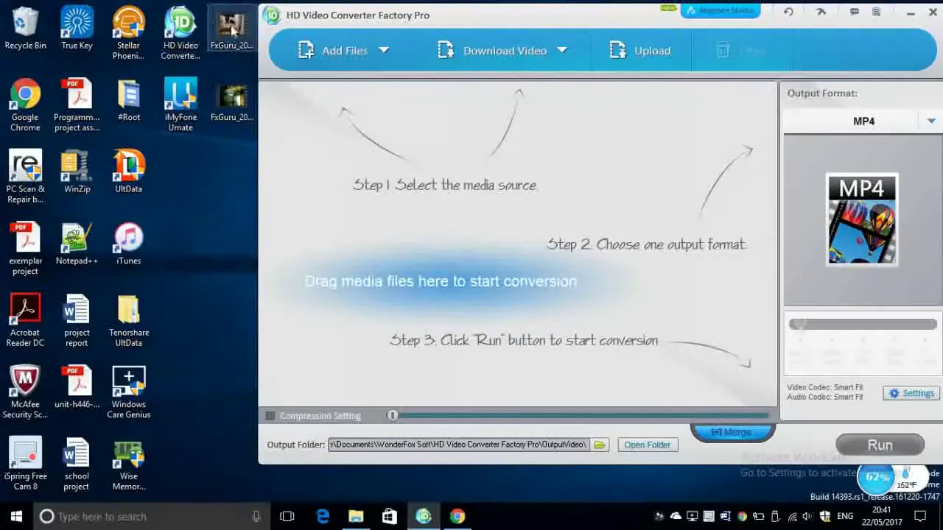
left_click_drag(232, 28, 495, 243)
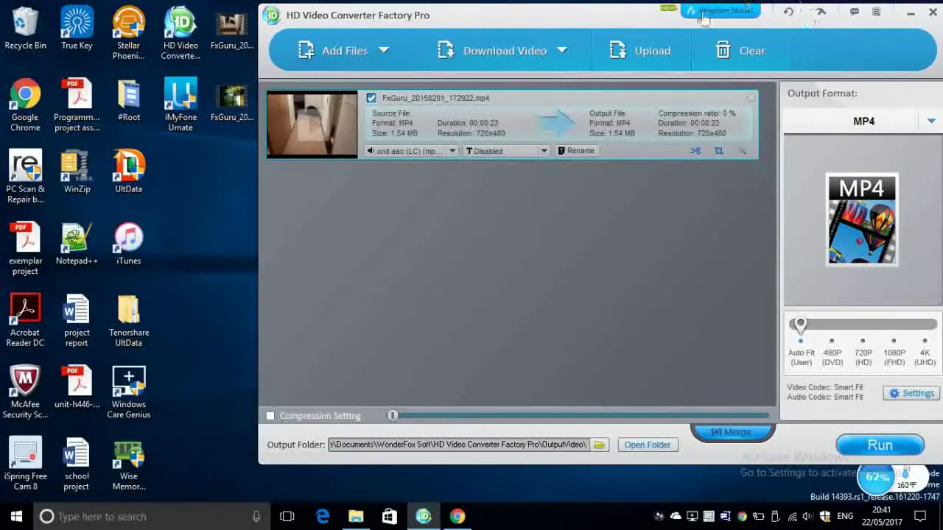
left_click_drag(596, 21, 543, 22)
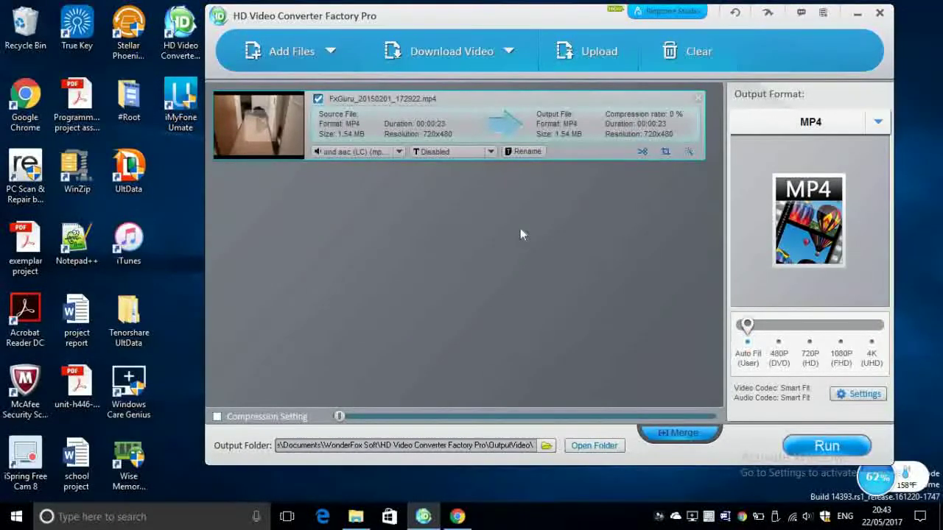
Step: Browse the Web, 4K/HD and Audio output format categories
left_click(878, 123)
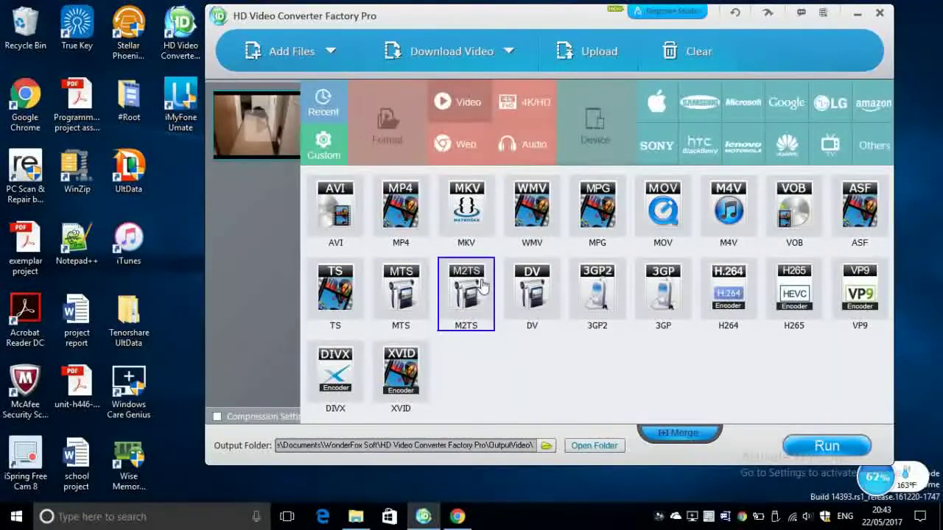
left_click(446, 144)
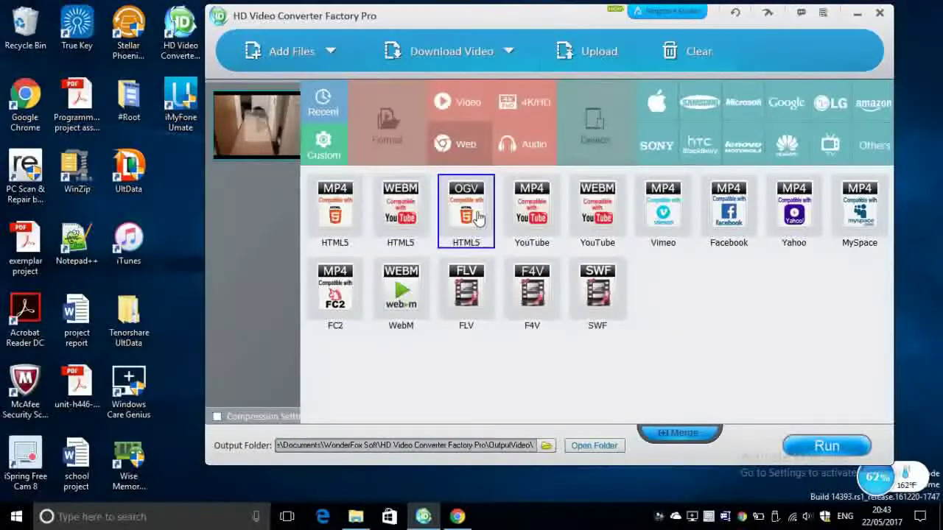
left_click(526, 107)
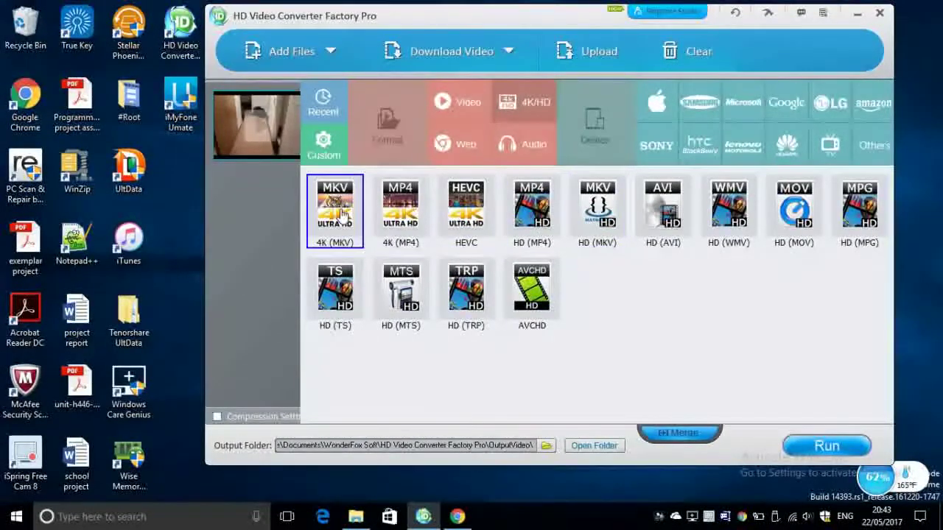
left_click(517, 142)
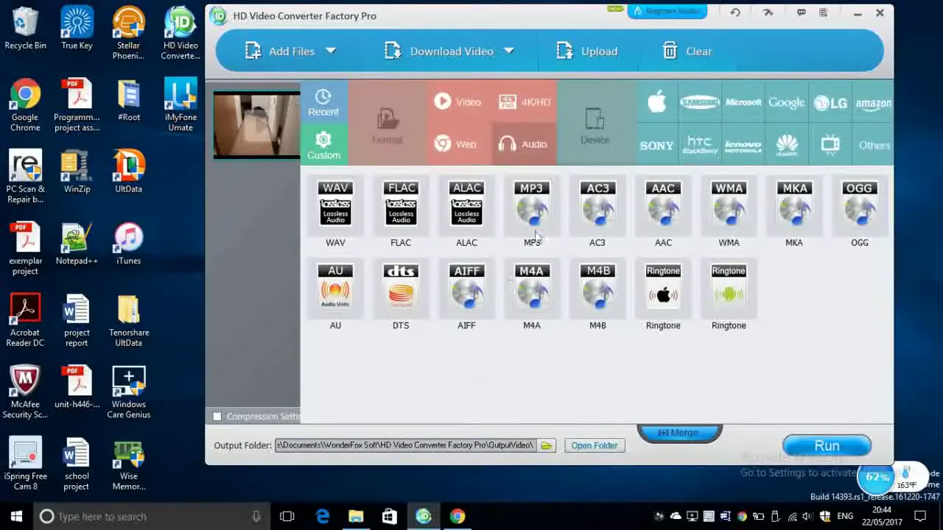
Step: Look through the Apple to Huawei device presets, then choose AVI as output format
left_click(656, 107)
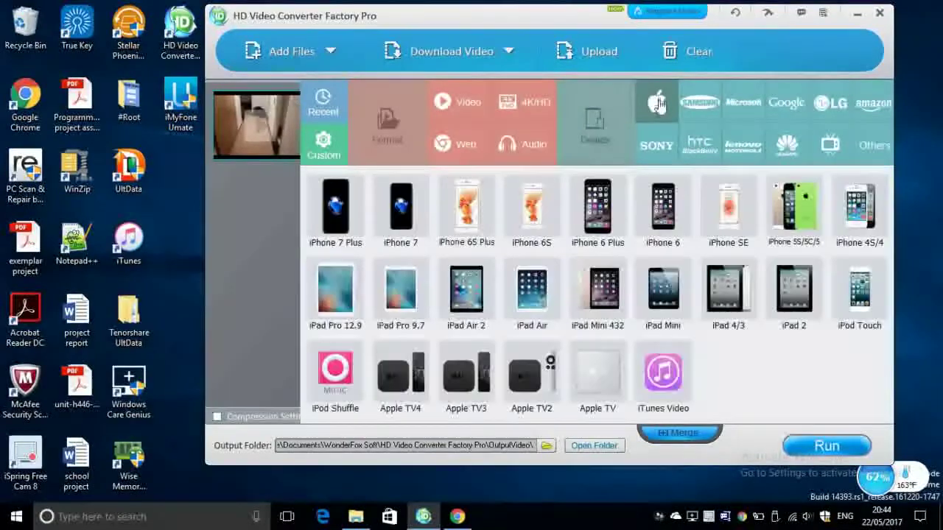
left_click(656, 144)
left_click(698, 103)
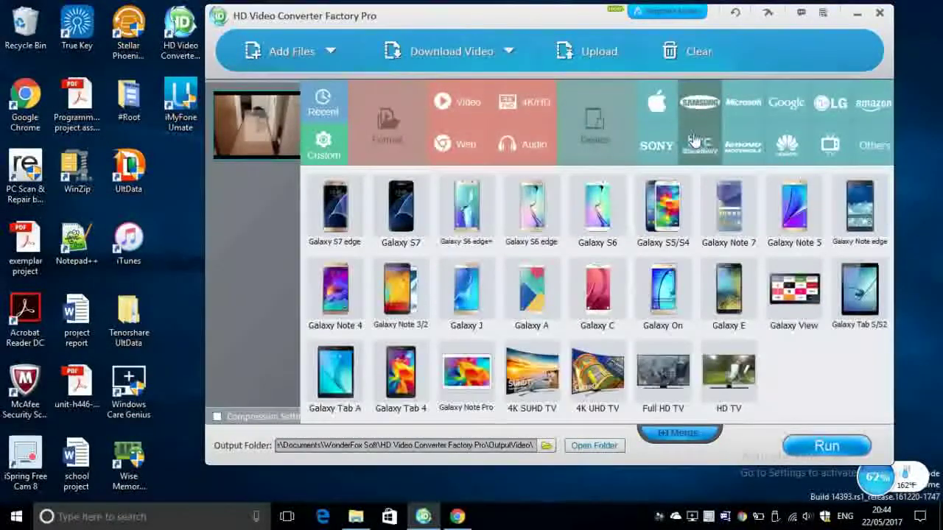
left_click(699, 143)
left_click(743, 103)
left_click(742, 145)
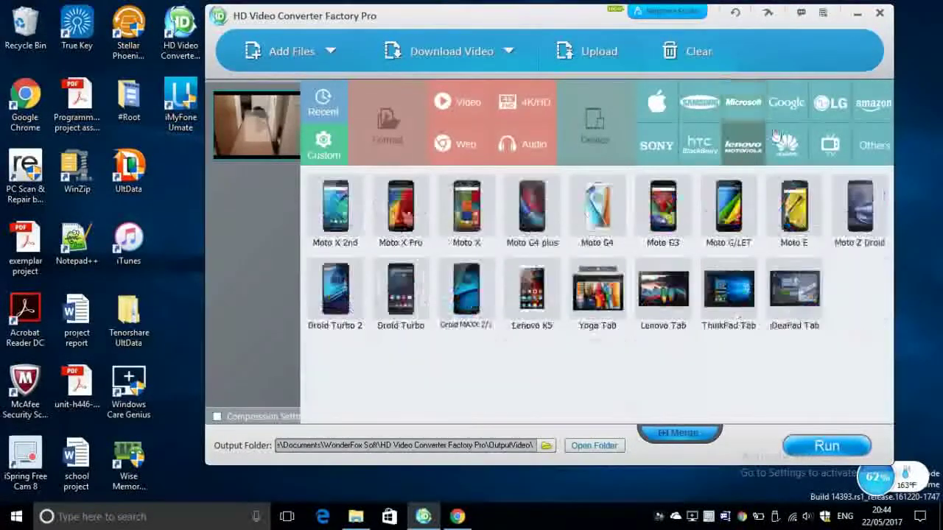
left_click(790, 103)
left_click(787, 145)
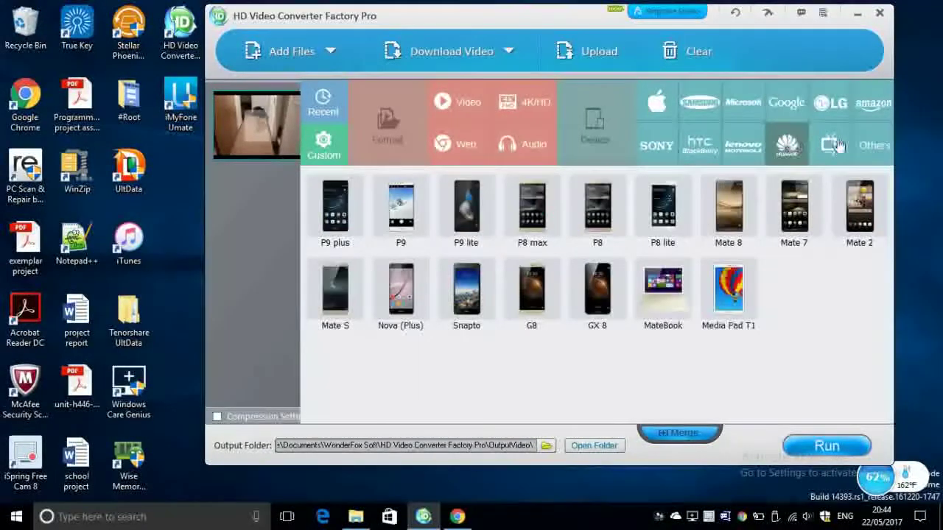
left_click(455, 103)
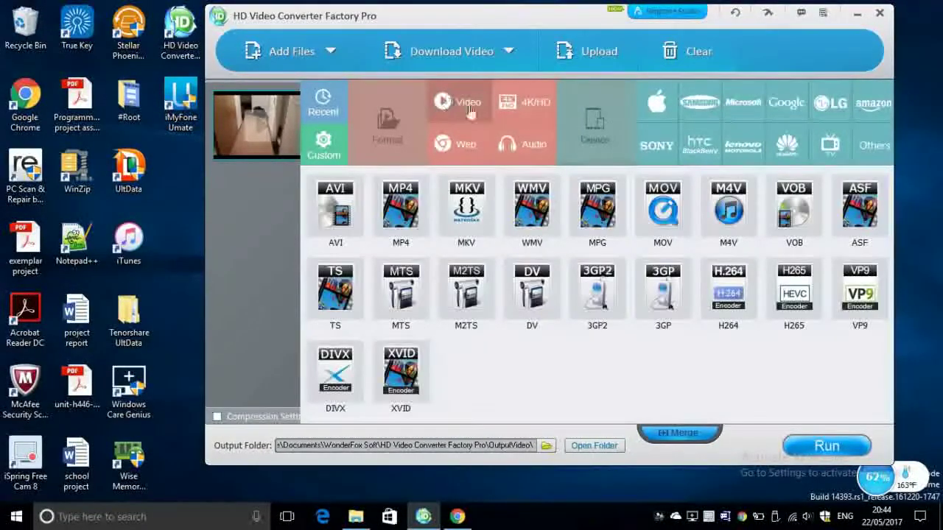
left_click(341, 199)
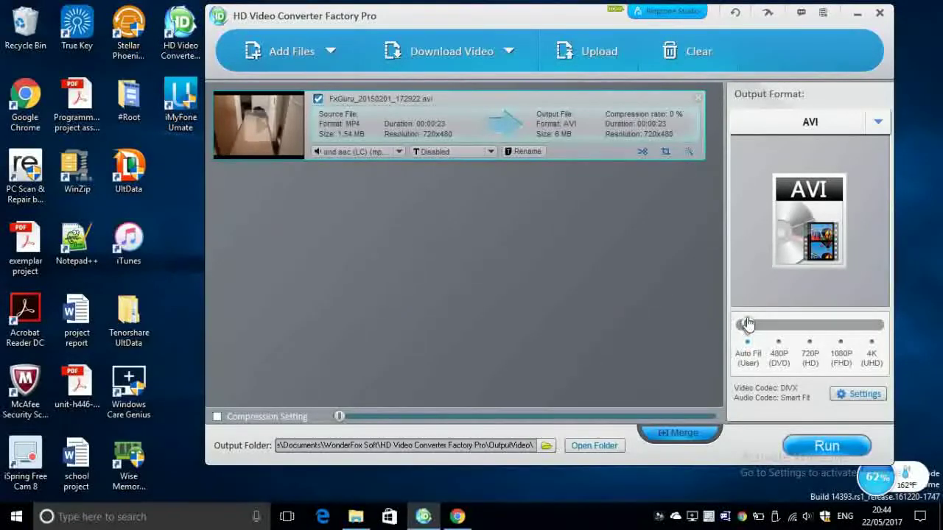
Step: Raise the output quality slider from Auto Fit to 720P (1280x720)
left_click_drag(751, 325, 776, 325)
left_click_drag(780, 326, 810, 326)
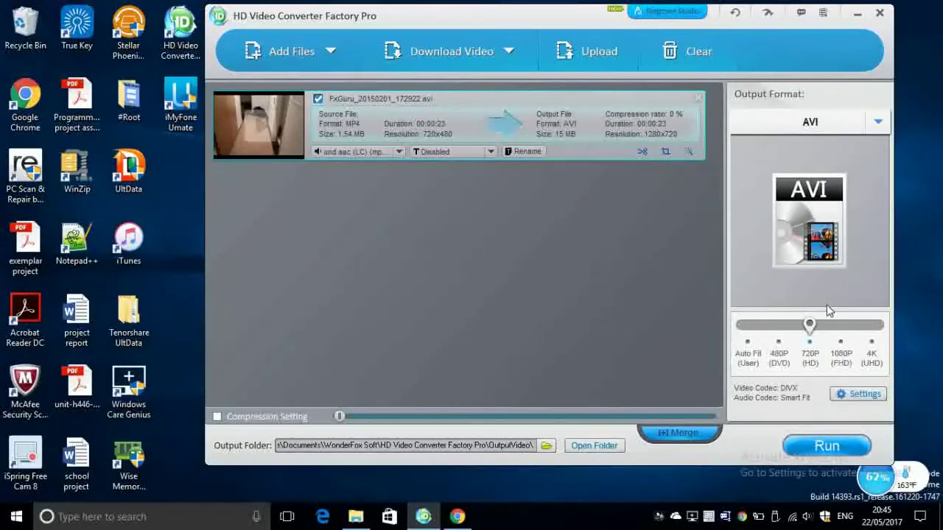
left_click(858, 394)
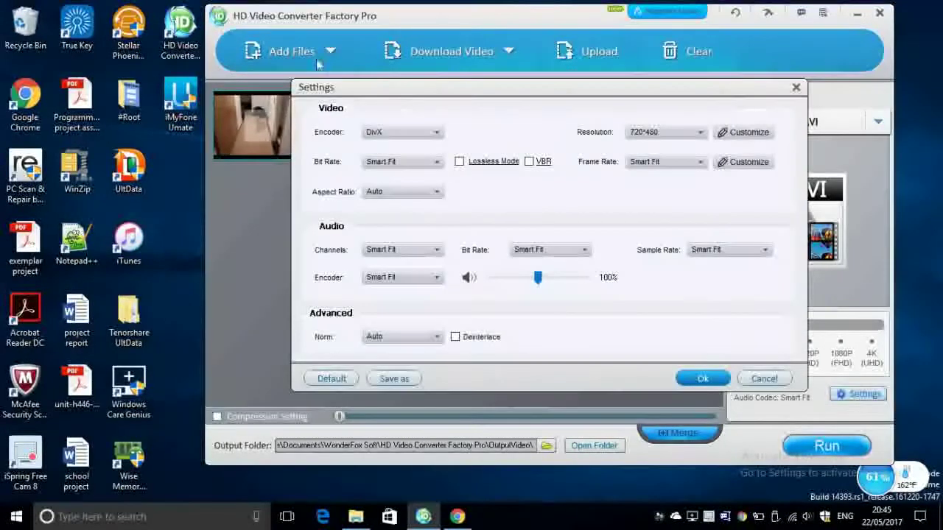
Step: Set the video encoder to Smart Fit, keeping bit rate Smart Fit and aspect ratio Auto
left_click(400, 135)
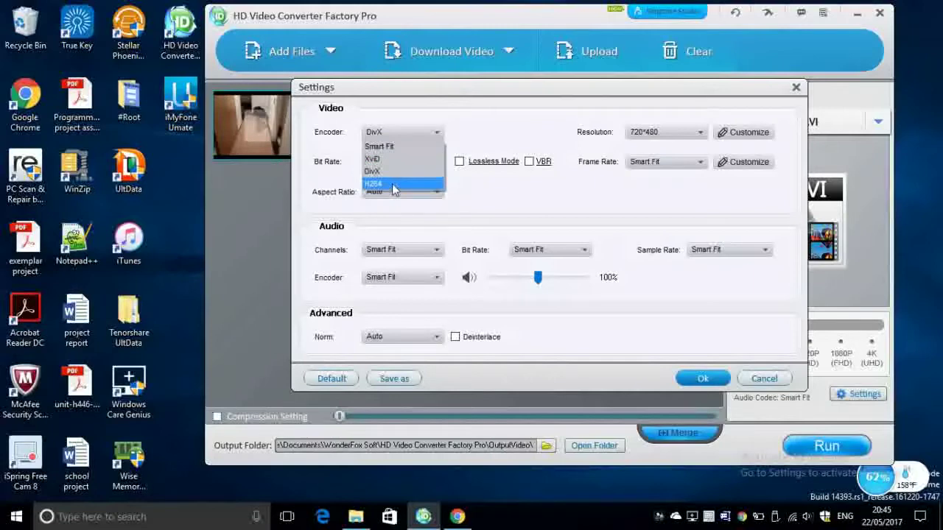
left_click(403, 148)
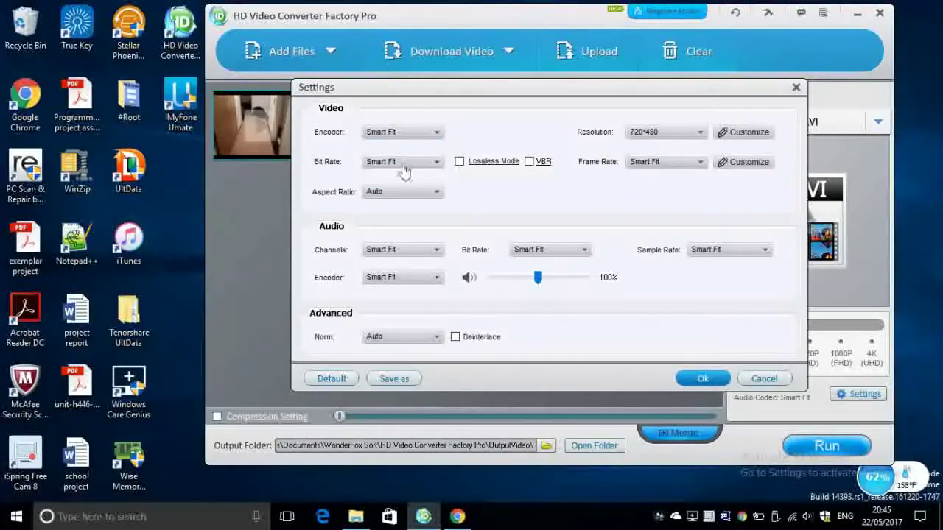
left_click(408, 167)
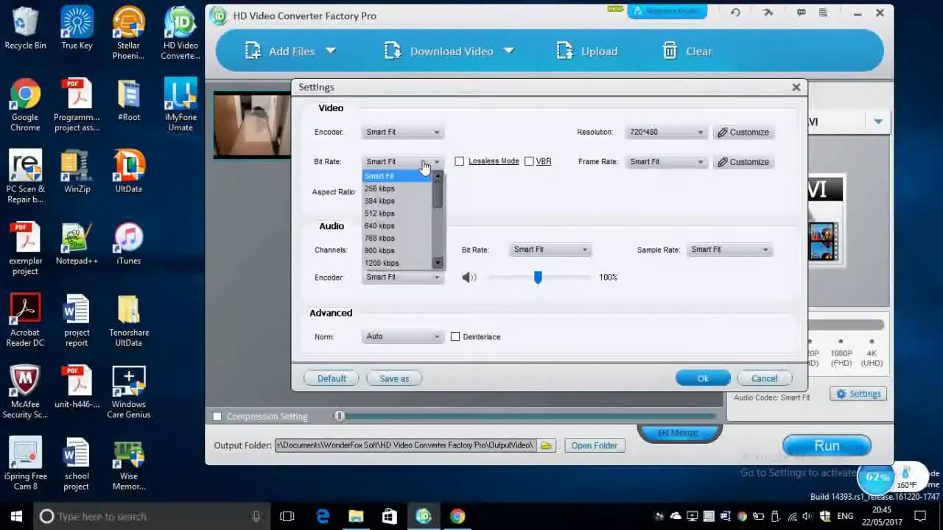
scroll(412, 213, "down", 4)
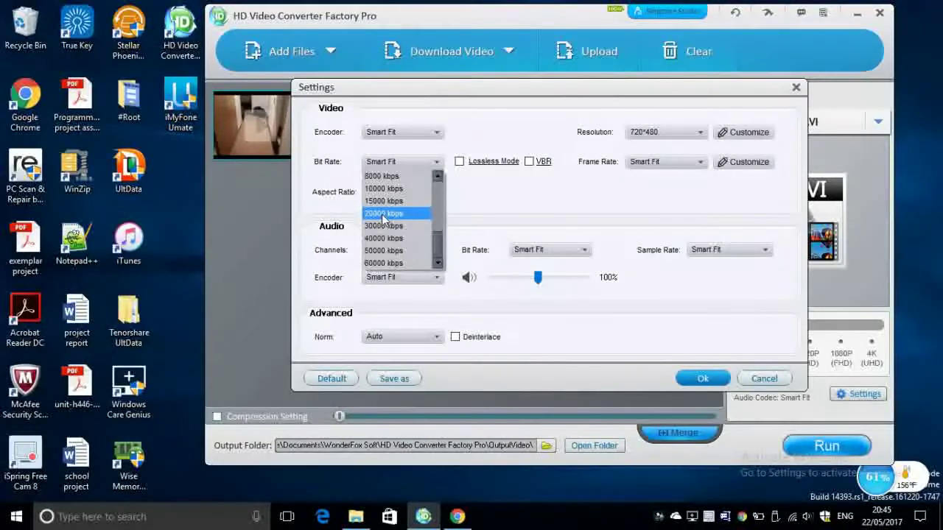
key("Escape")
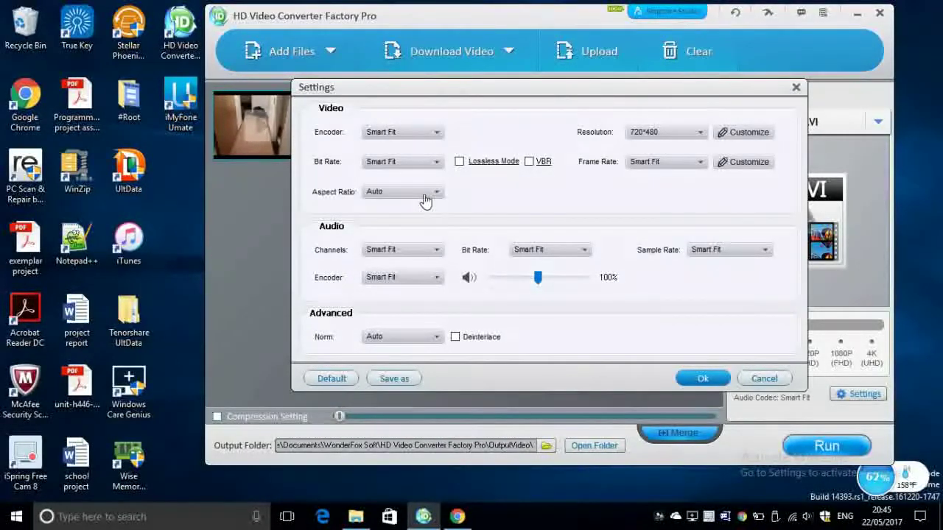
left_click(424, 196)
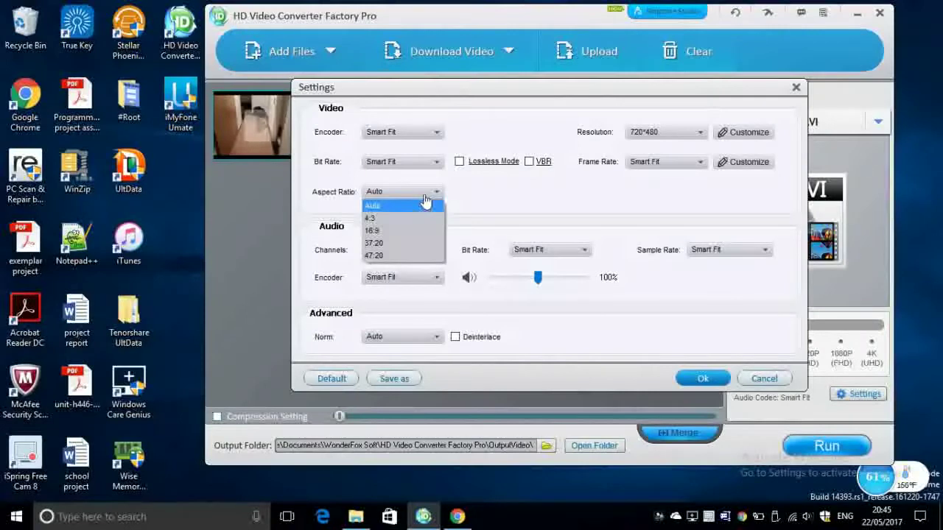
left_click(513, 197)
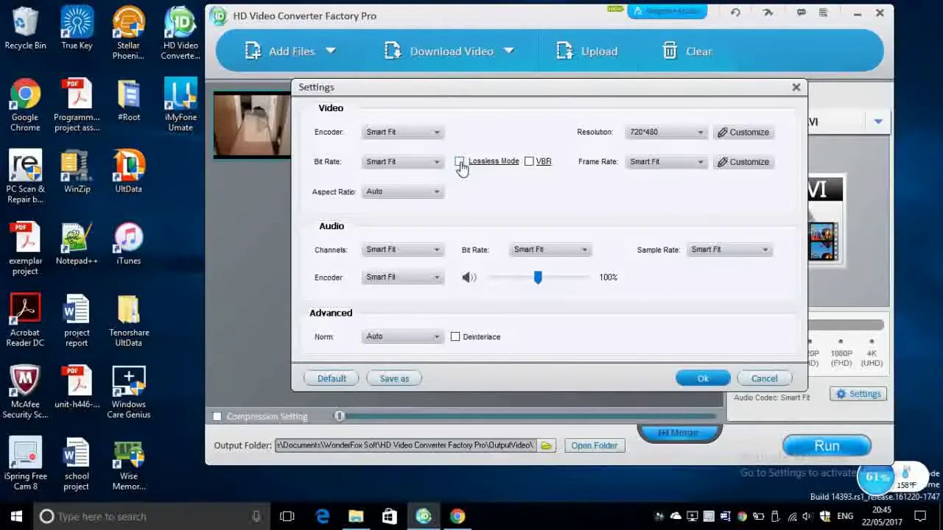
Step: Set the video frame rate to 30 fps
left_click(659, 163)
scroll(660, 213, "down", 2)
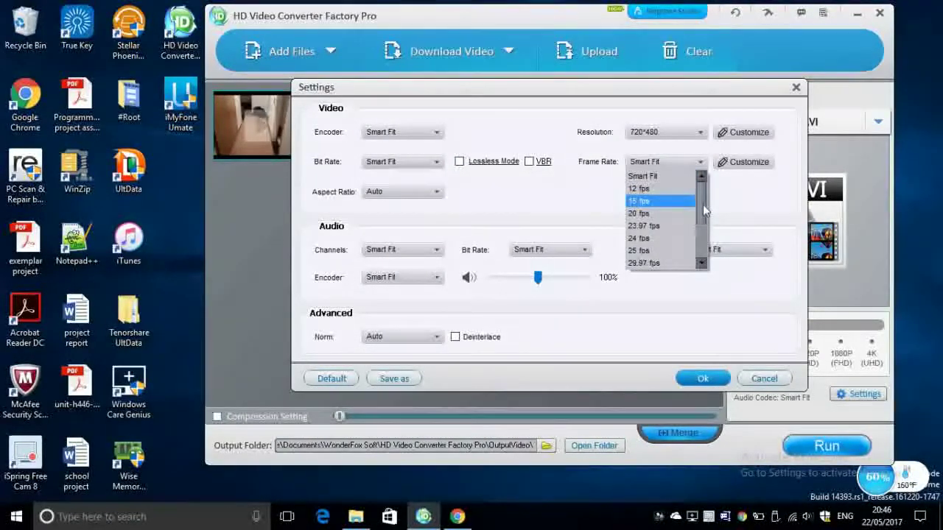
scroll(695, 263, "down", 1)
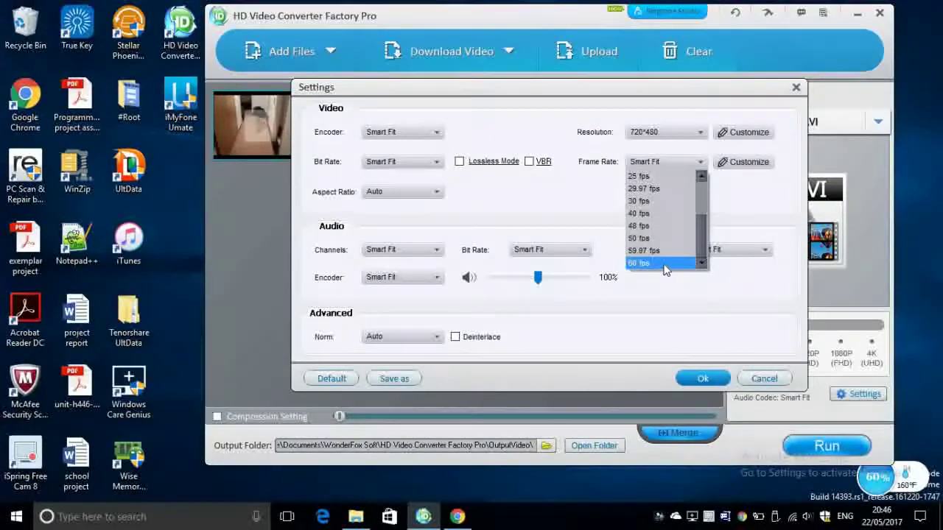
left_click(671, 200)
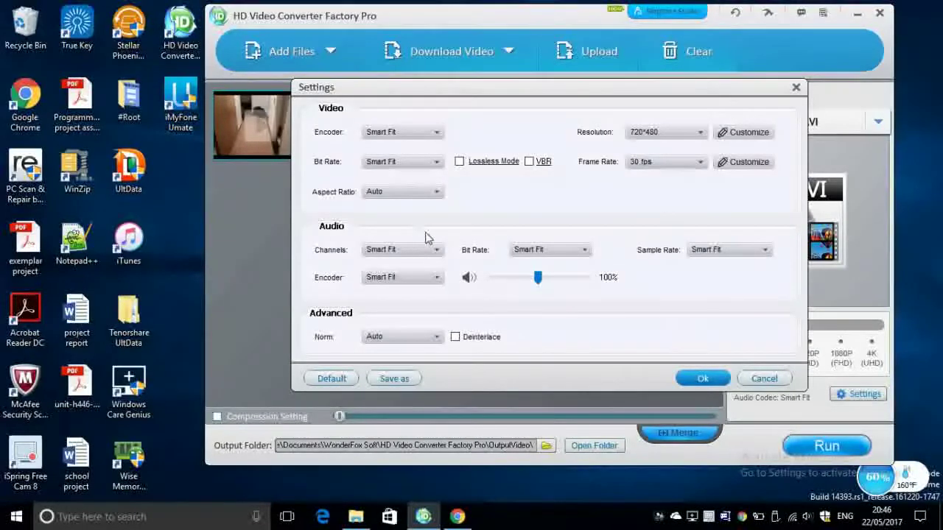
Step: Keep audio channel and encoder at Smart Fit and set audio bit rate to 192 kbps
left_click(424, 251)
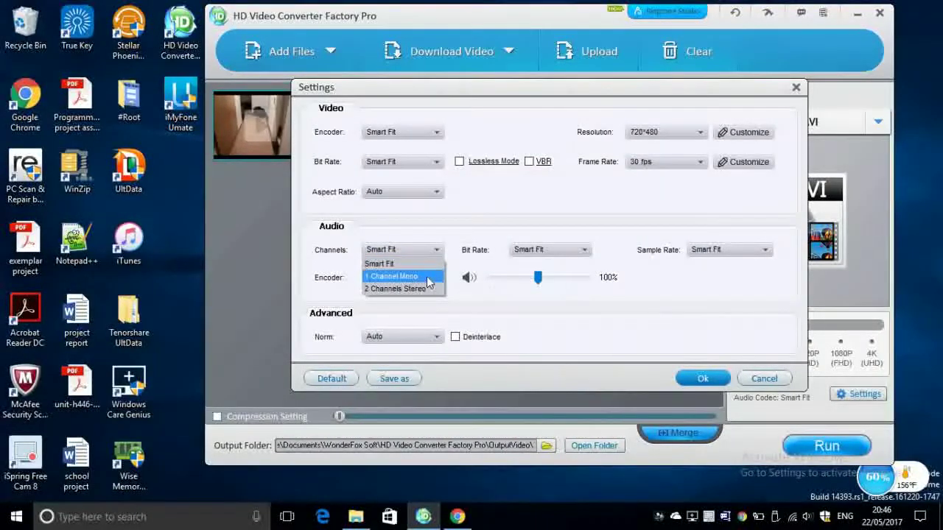
left_click(442, 311)
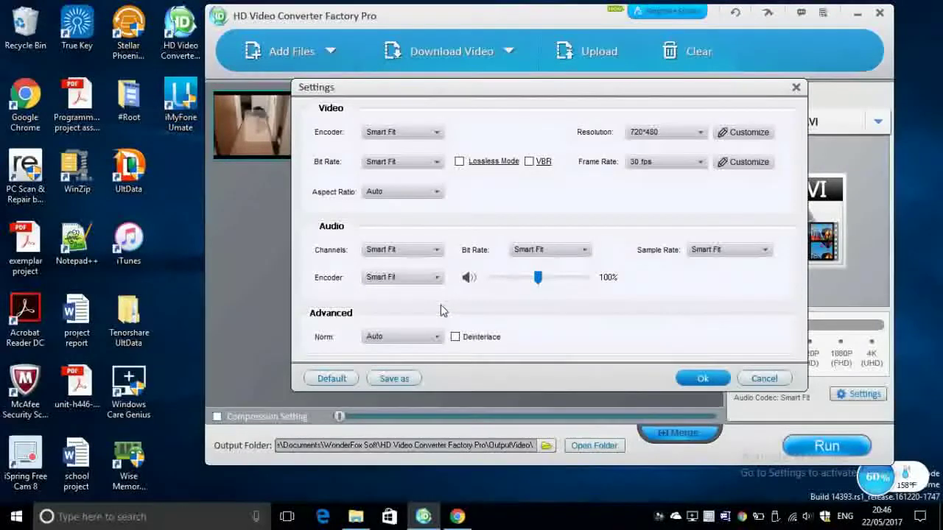
left_click(428, 279)
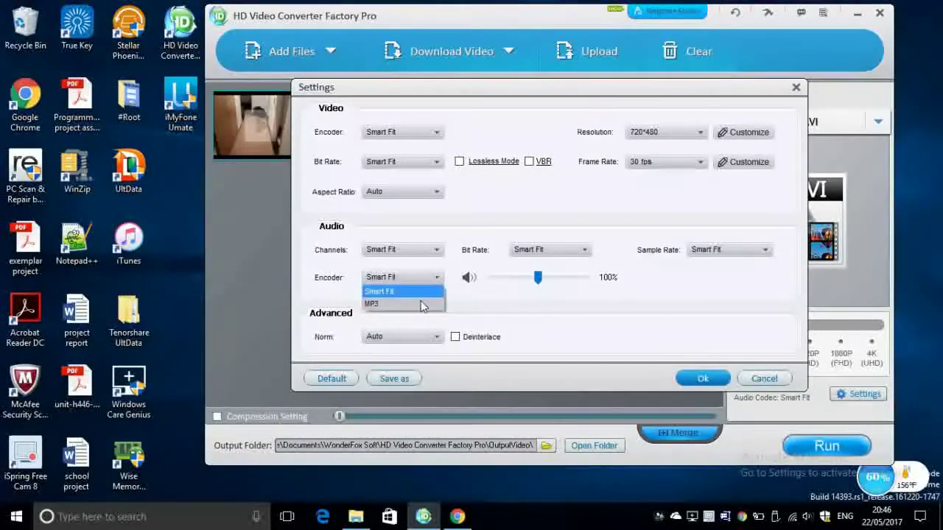
left_click(401, 281)
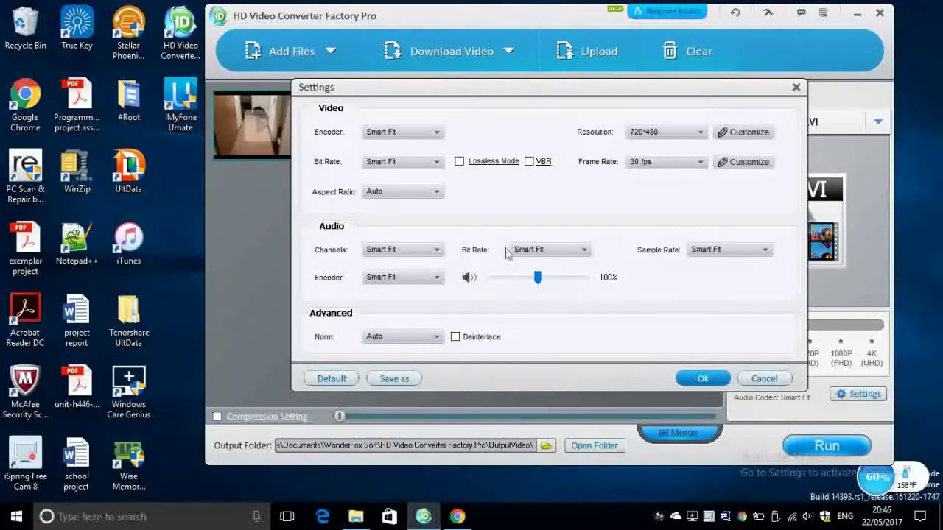
left_click(573, 255)
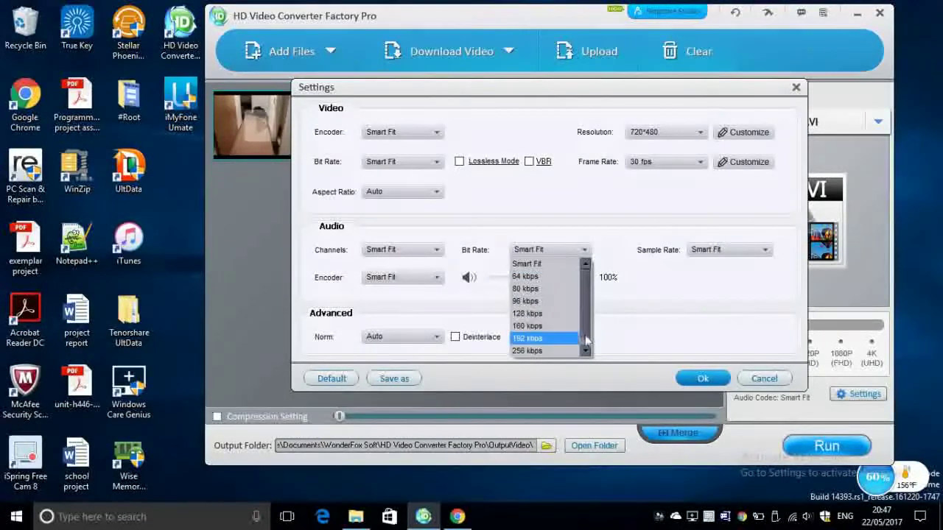
scroll(587, 332, "down", 1)
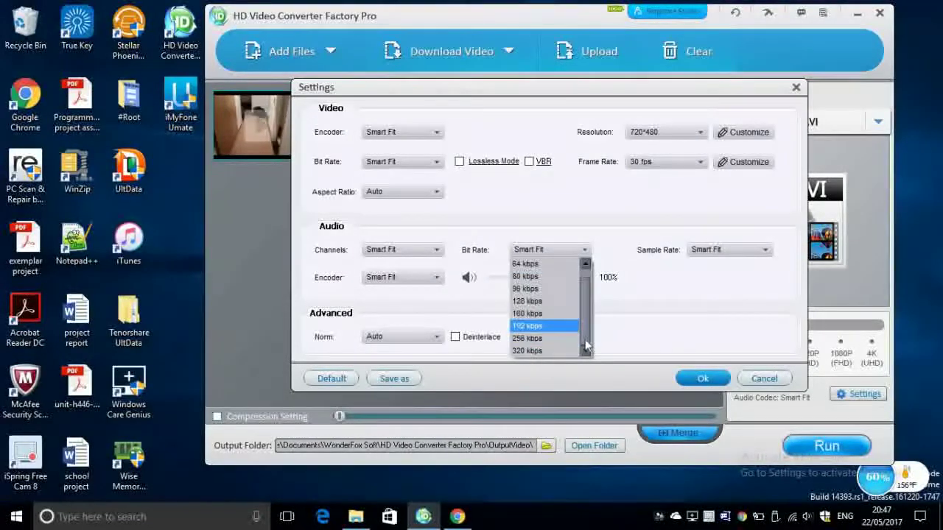
left_click(549, 328)
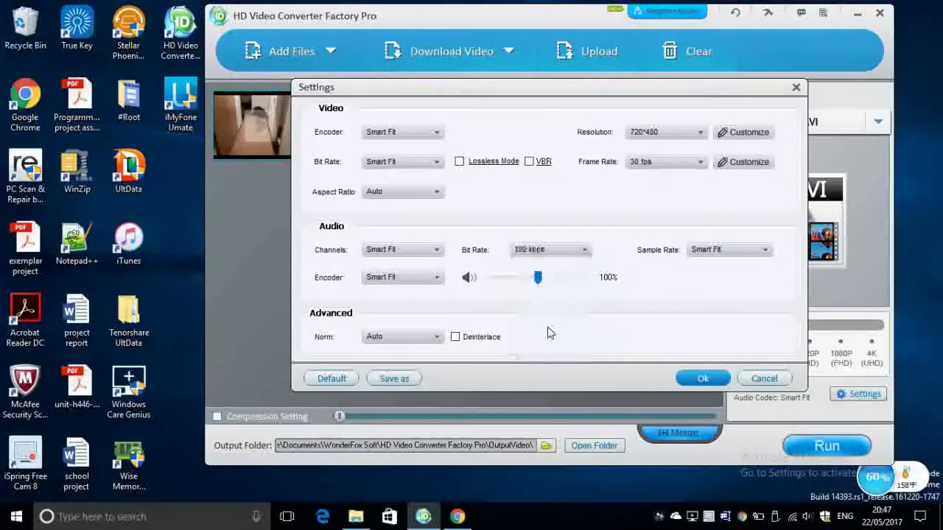
Step: Set the sample rate to 48000 Hz, boost volume to 150%, and apply the settings
left_click(709, 254)
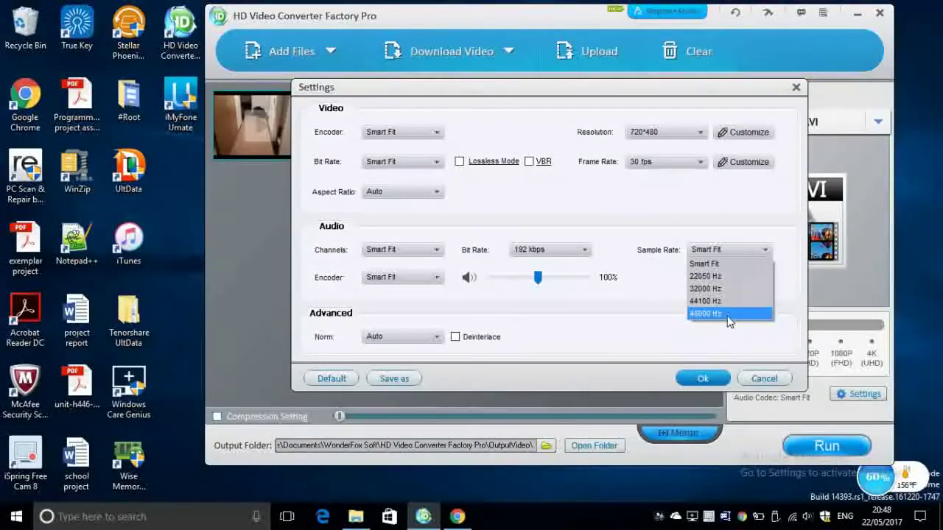
left_click(725, 313)
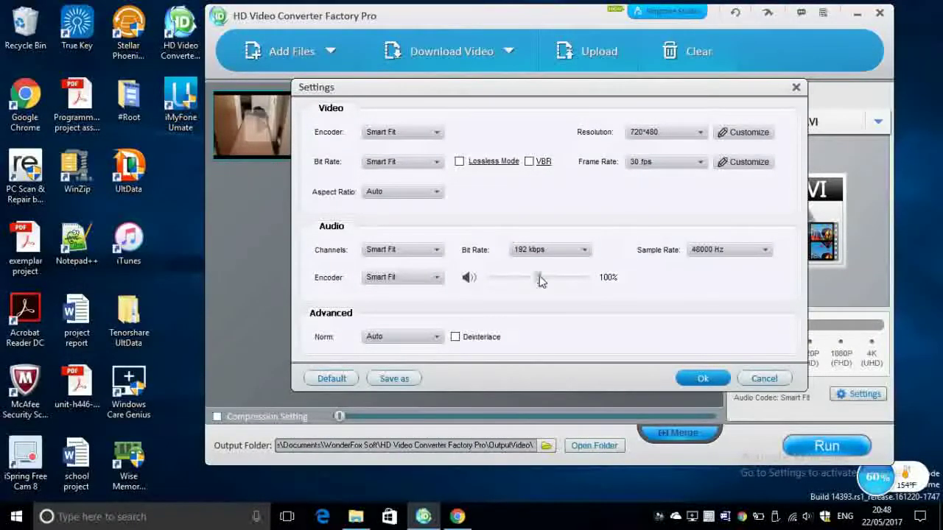
left_click_drag(540, 282, 554, 285)
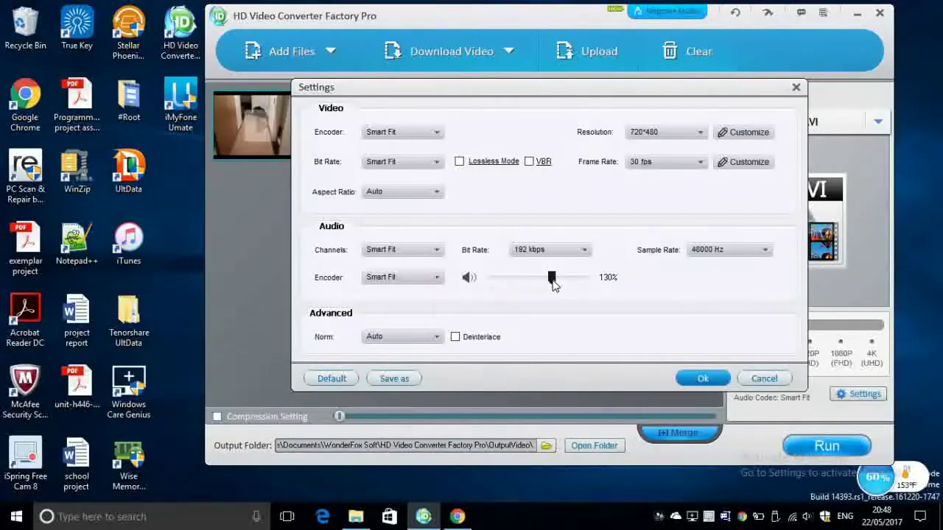
left_click_drag(558, 287, 565, 287)
left_click(700, 378)
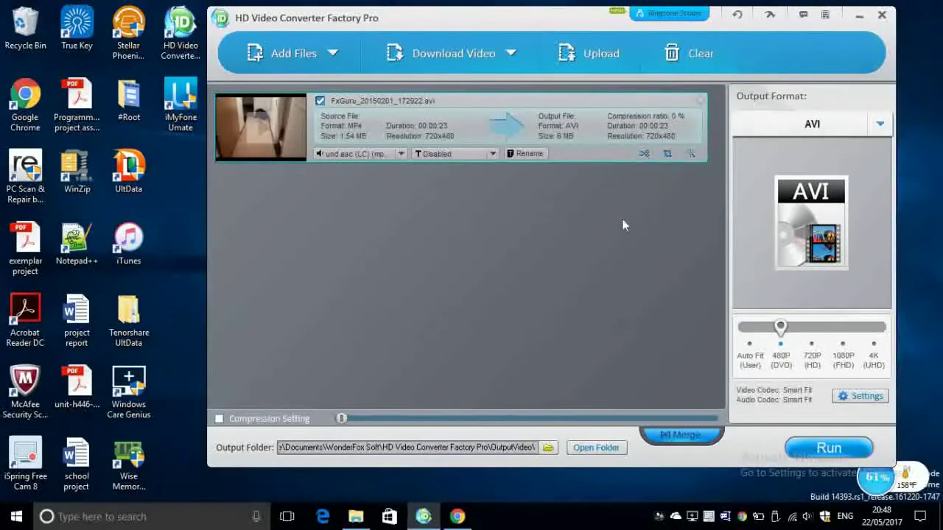
Step: Trim the clip to 00:00:02.177–00:00:18.219, keeping a 16-second section
left_click(643, 155)
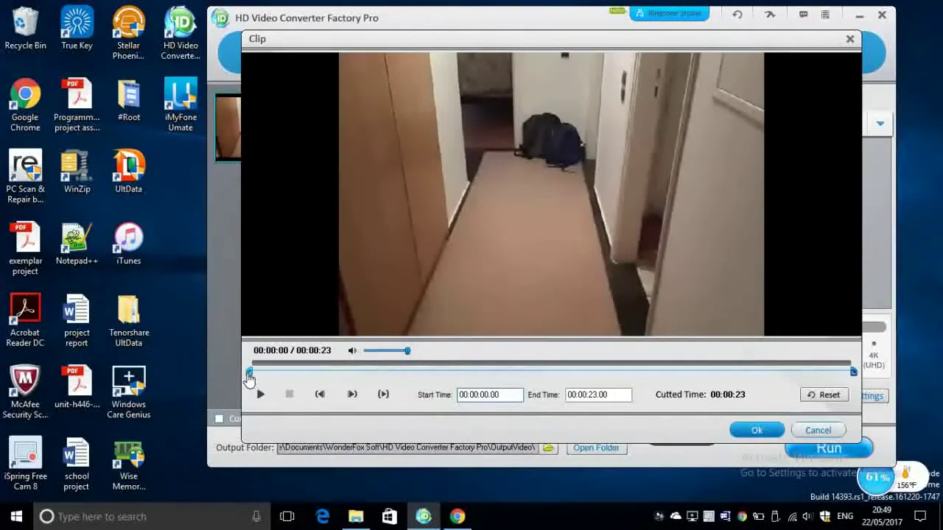
left_click_drag(249, 374, 314, 372)
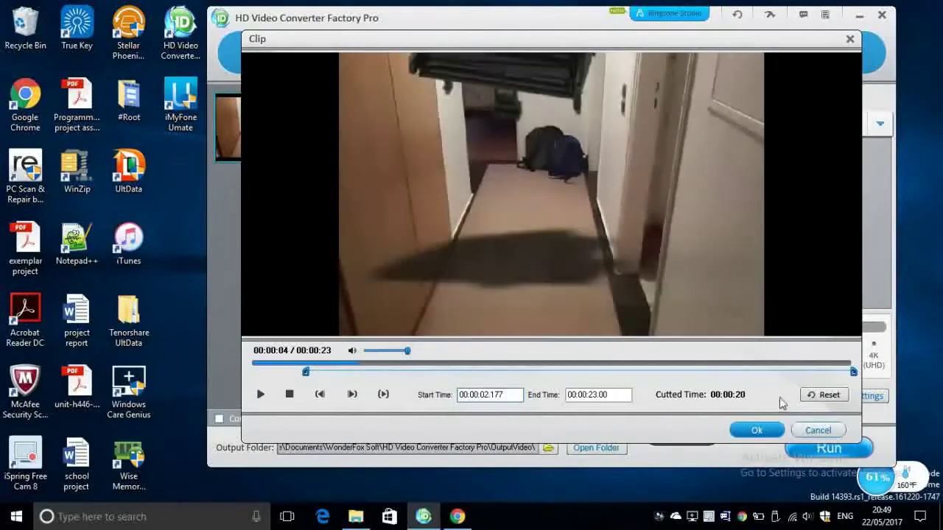
left_click_drag(854, 373, 730, 372)
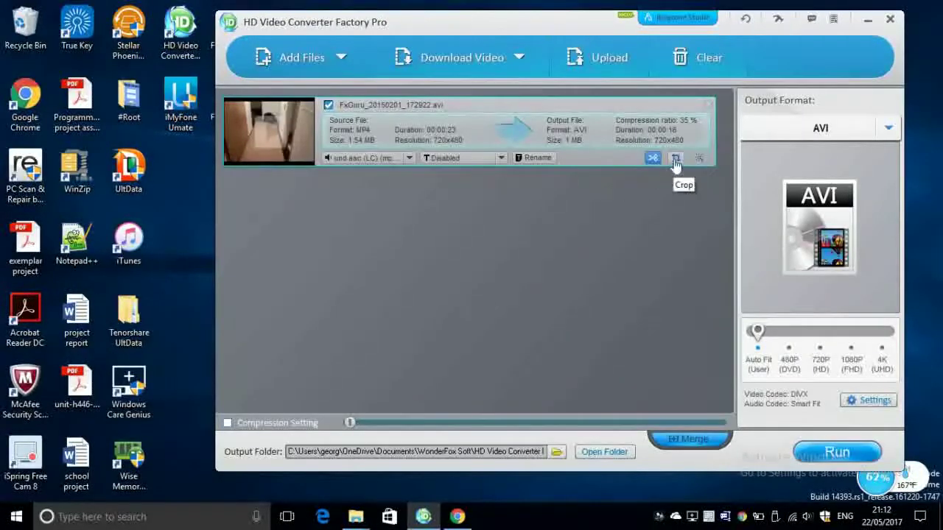
Step: Try the mirror, flip and rotate options, ending at the original orientation
left_click(674, 160)
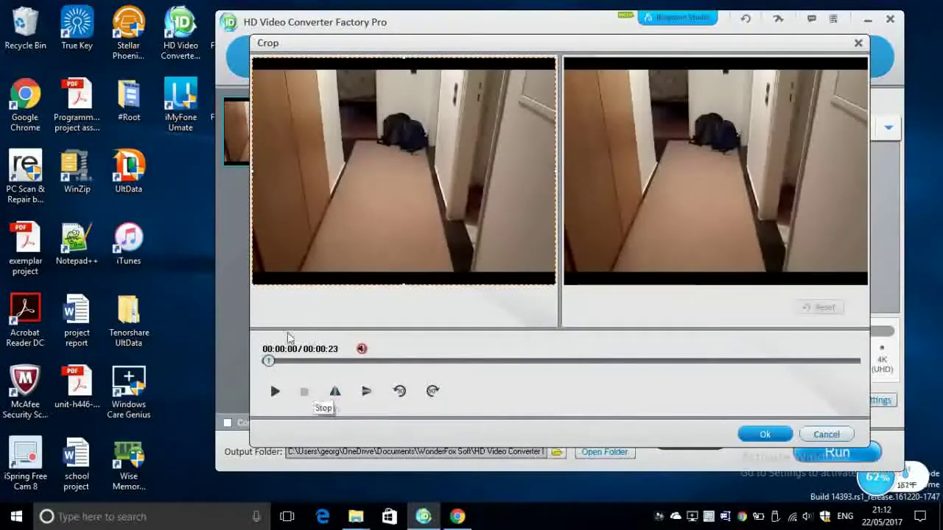
left_click(335, 392)
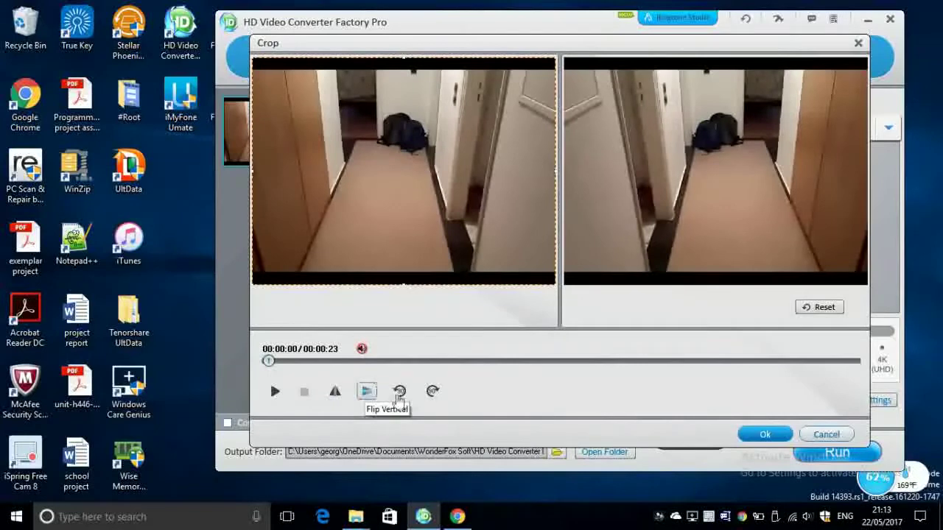
left_click(366, 392)
left_click(367, 391)
left_click(398, 393)
left_click(431, 393)
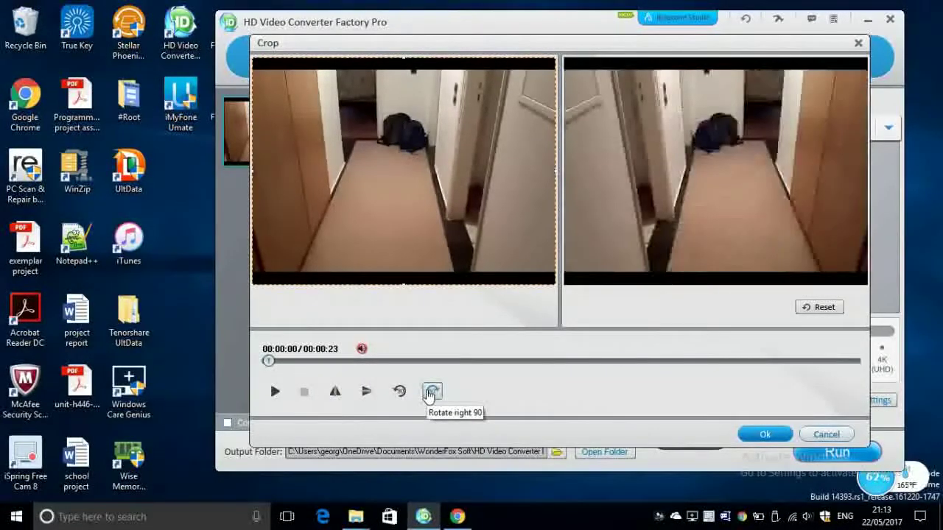
left_click(431, 392)
left_click(430, 392)
left_click(431, 392)
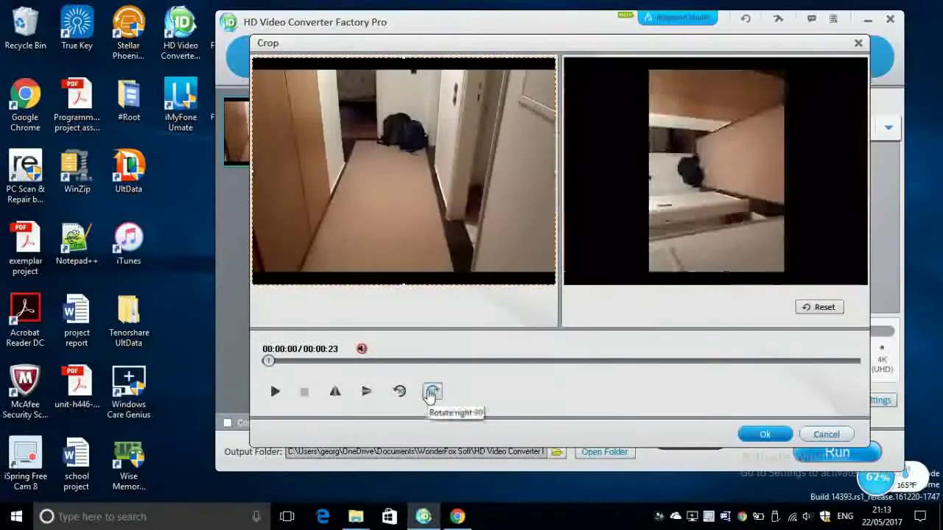
left_click(431, 393)
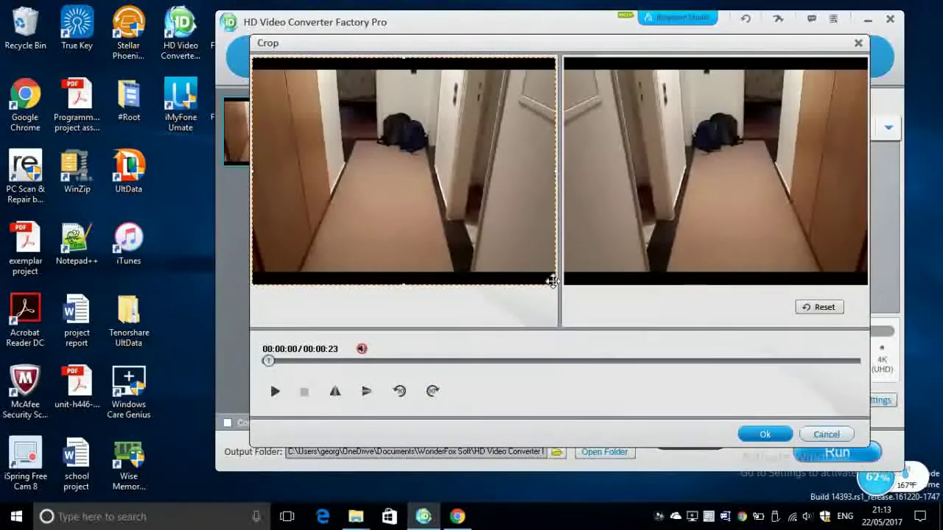
Step: Shrink the crop area over the hallway centre, then cancel without applying it
left_click_drag(552, 281, 492, 203)
left_click_drag(392, 190, 433, 220)
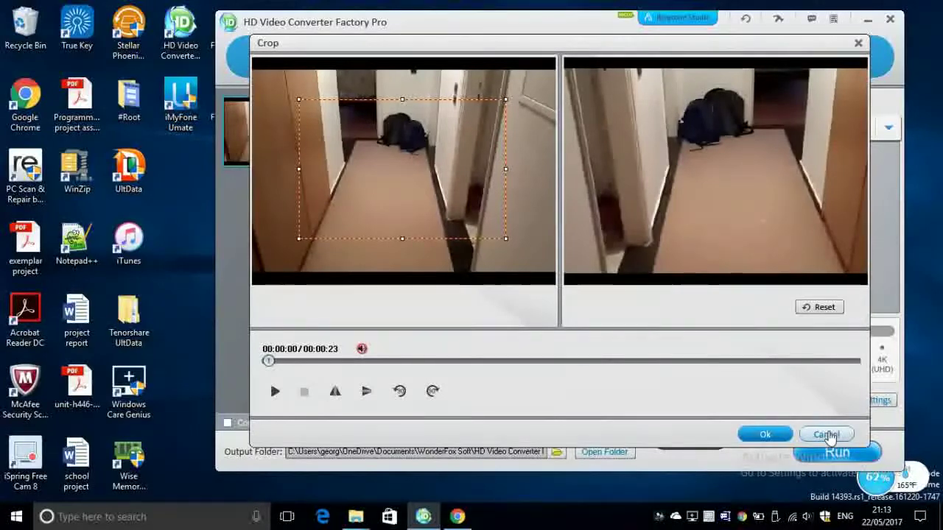
left_click(825, 435)
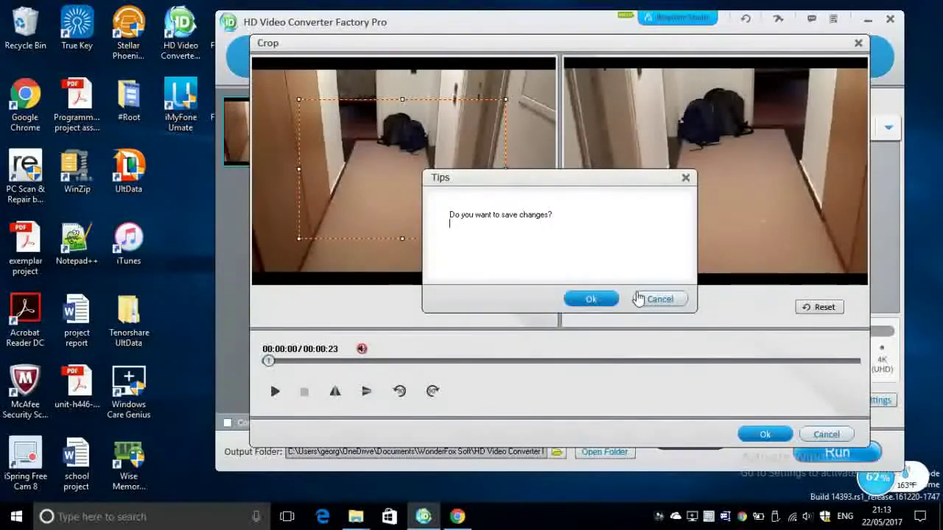
left_click(648, 303)
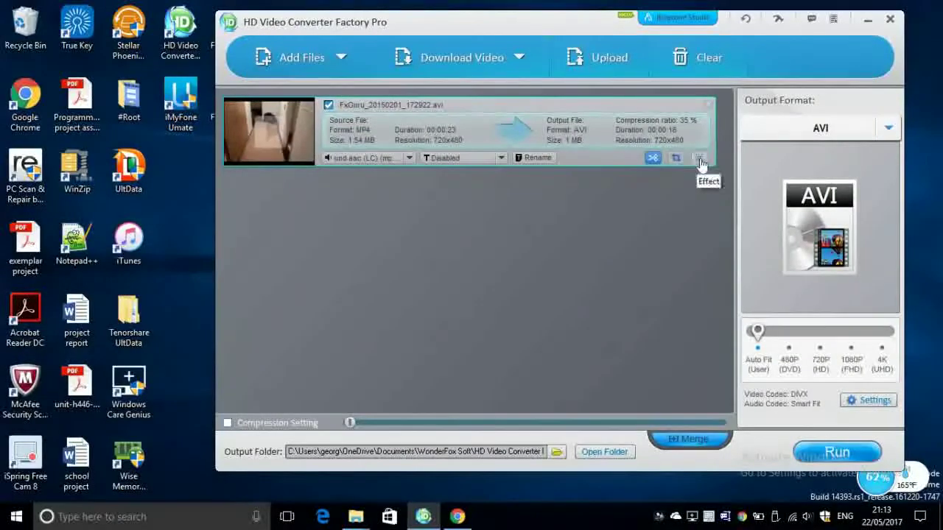
left_click(699, 160)
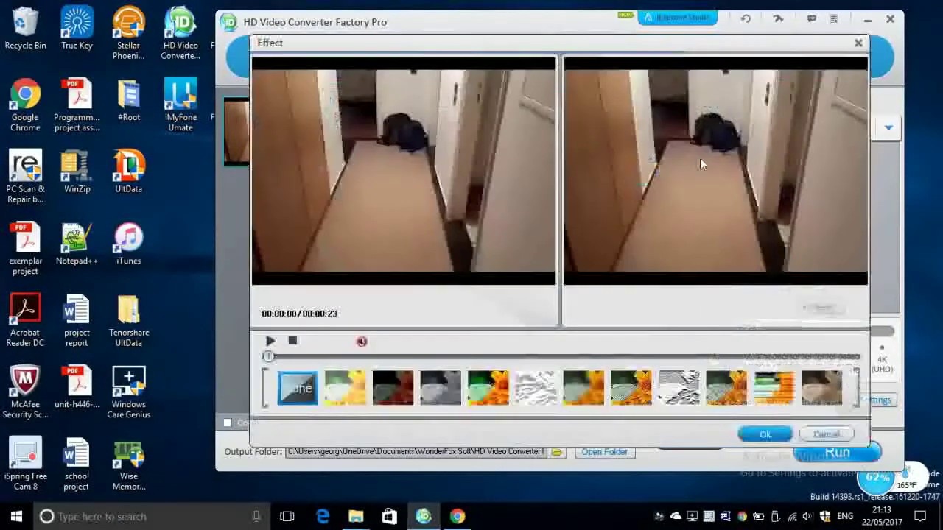
left_click(340, 394)
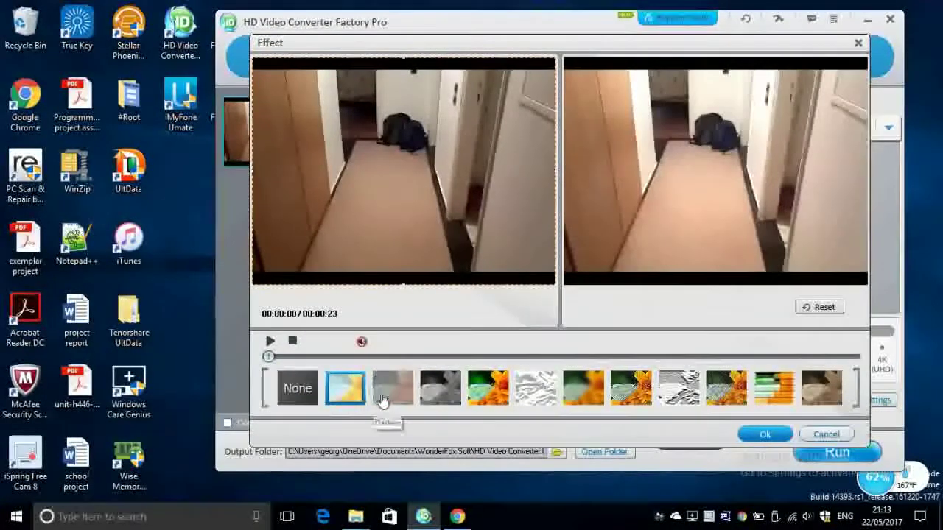
left_click(392, 390)
left_click(439, 390)
left_click(485, 396)
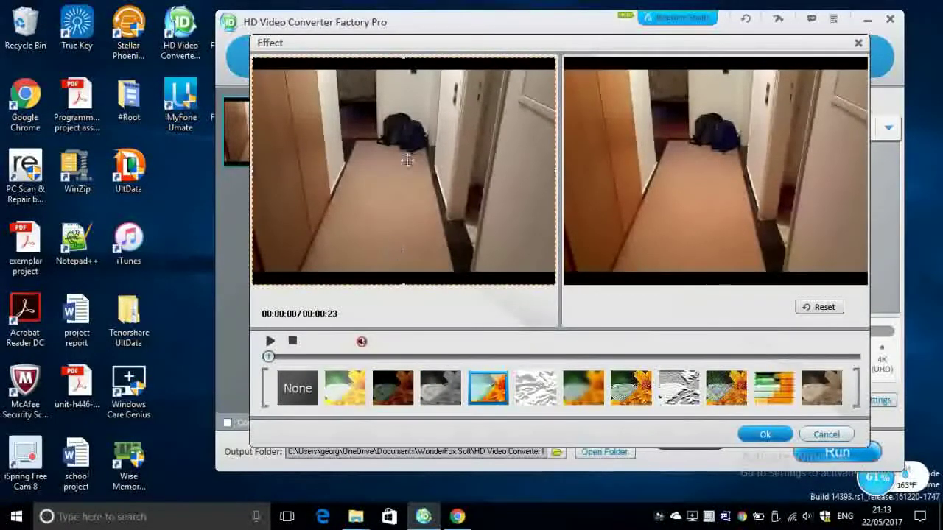
left_click(537, 394)
left_click(585, 394)
left_click(630, 391)
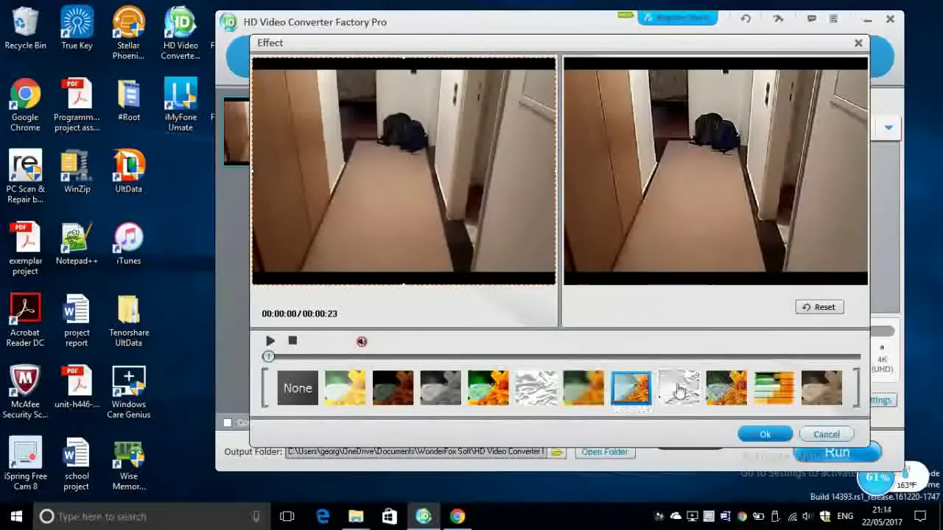
left_click(678, 391)
left_click(725, 390)
left_click(772, 388)
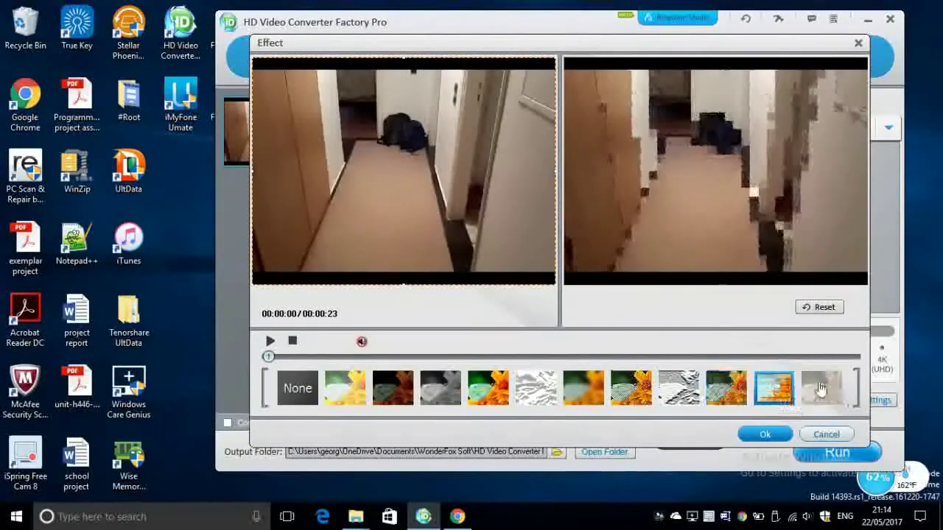
left_click(820, 389)
left_click(297, 385)
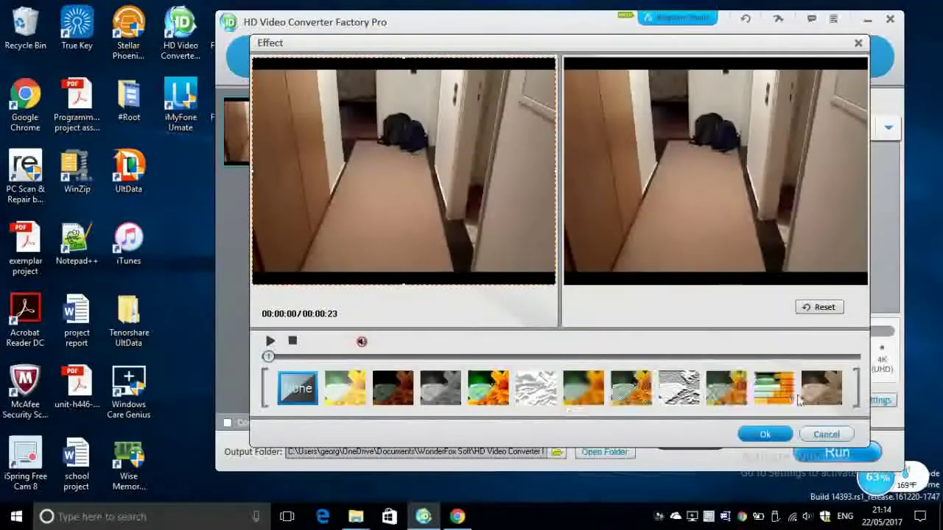
left_click(816, 435)
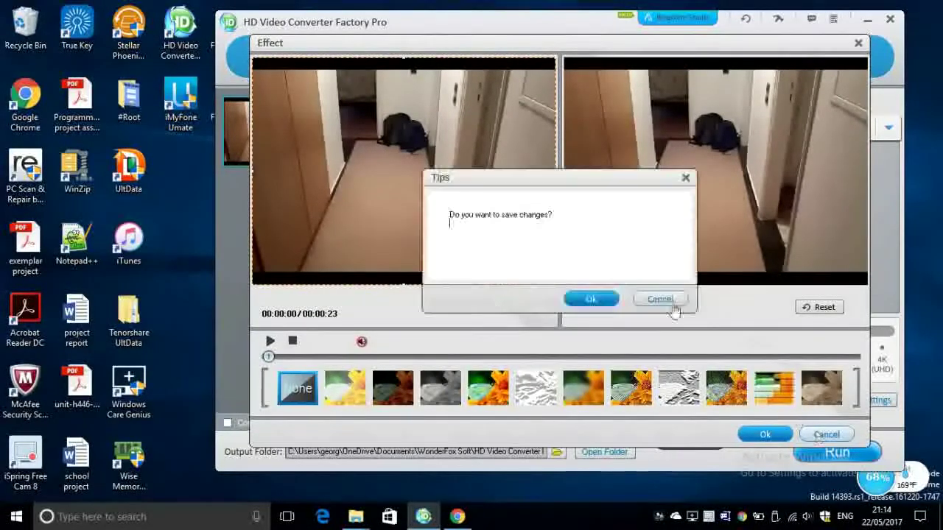
left_click(649, 299)
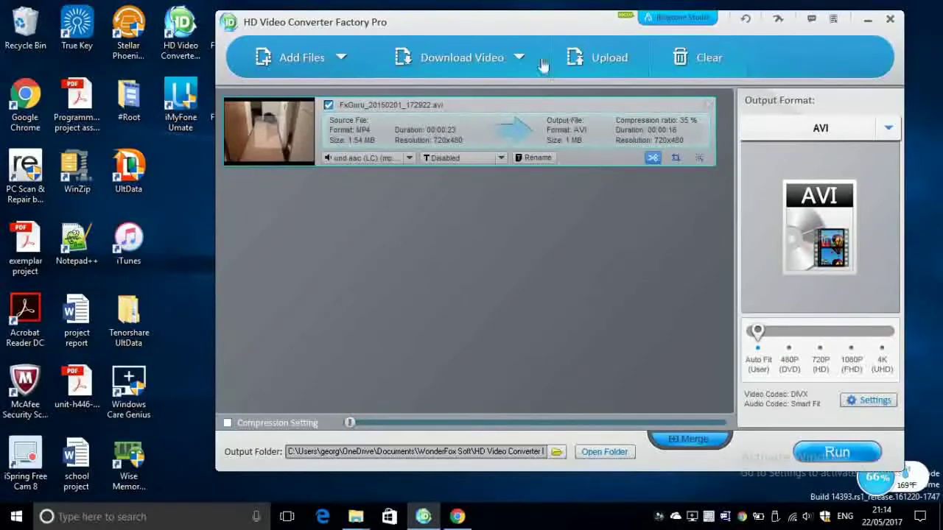
Step: Add the second FxGuru clip and merge both clips into the 39-second Pack 1.avi
left_click_drag(512, 28, 557, 22)
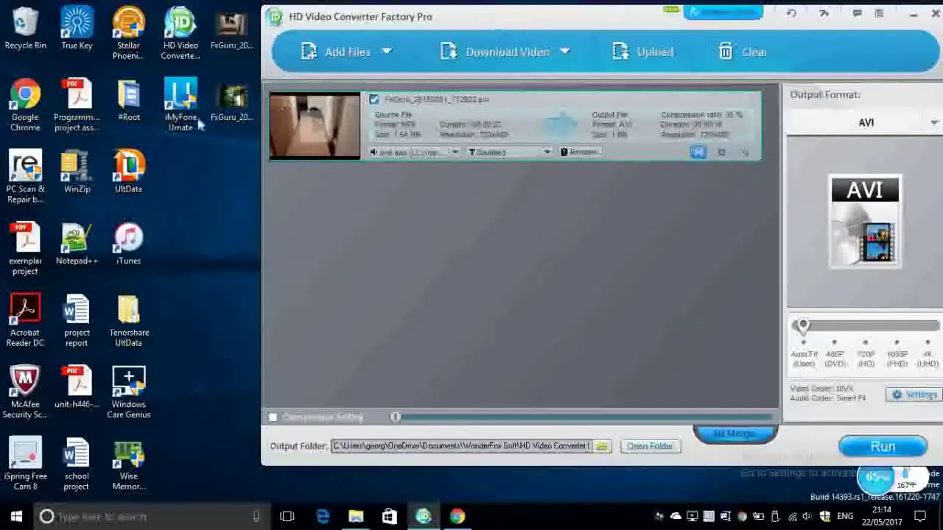
left_click_drag(232, 103, 338, 230)
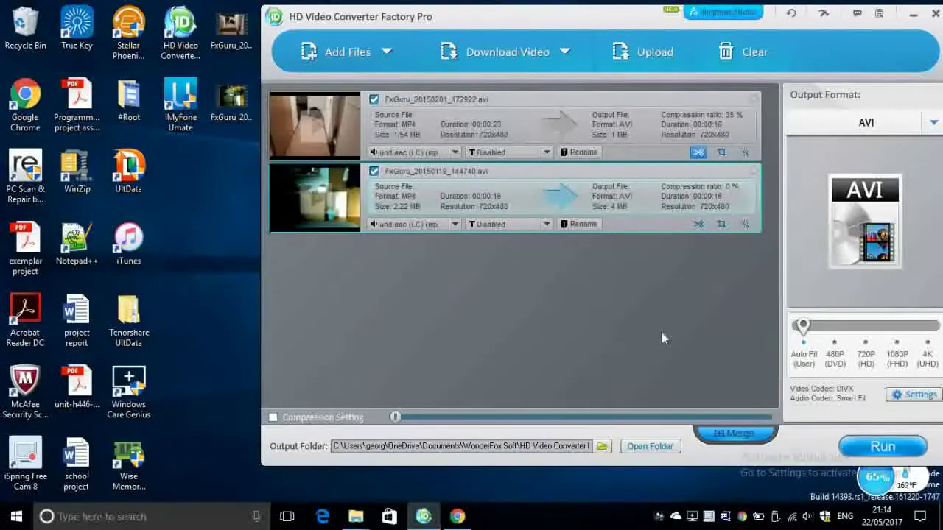
left_click(732, 434)
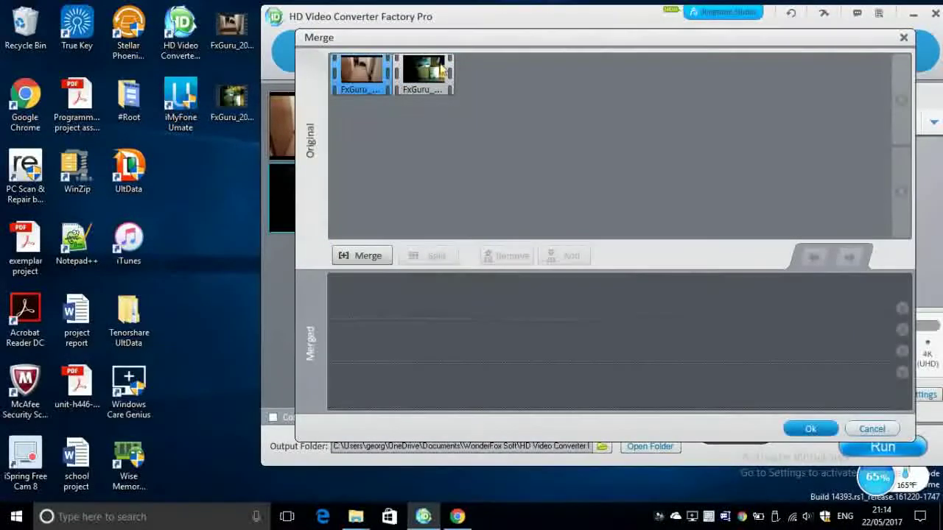
left_click(368, 256)
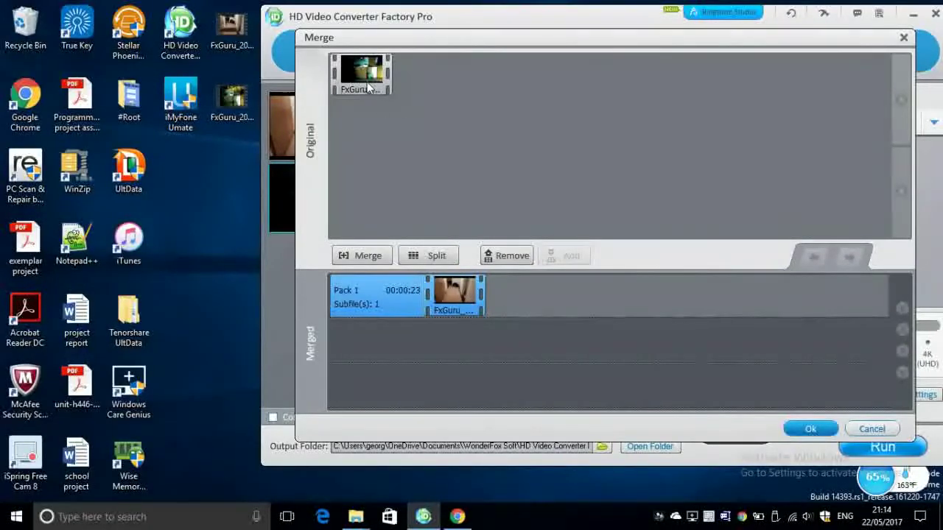
left_click_drag(366, 87, 530, 303)
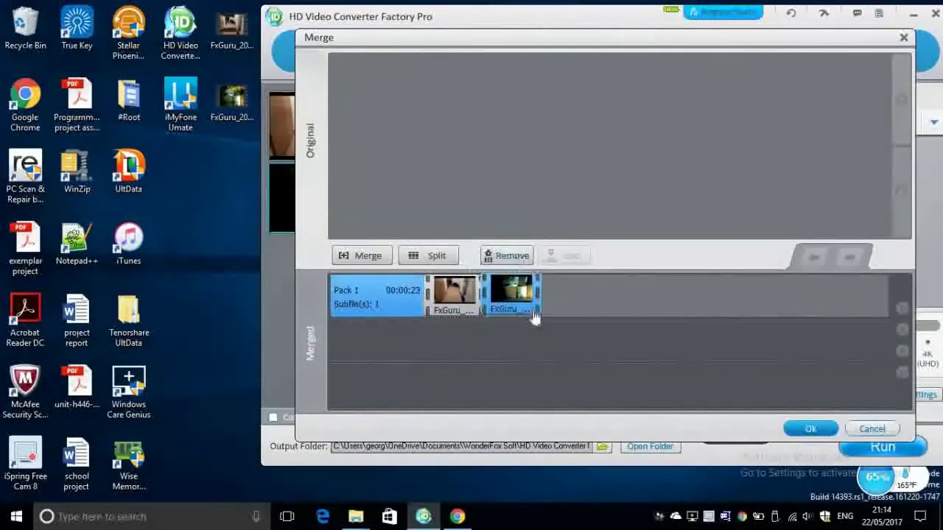
left_click(816, 430)
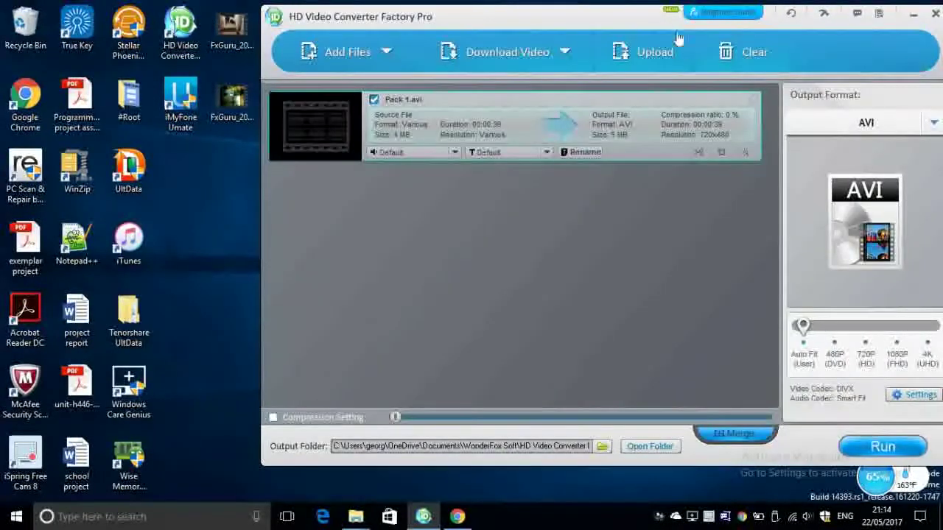
Step: Convert Pack 1.avi at 480P (DVD) and dismiss the completion message
left_click_drag(625, 18, 574, 20)
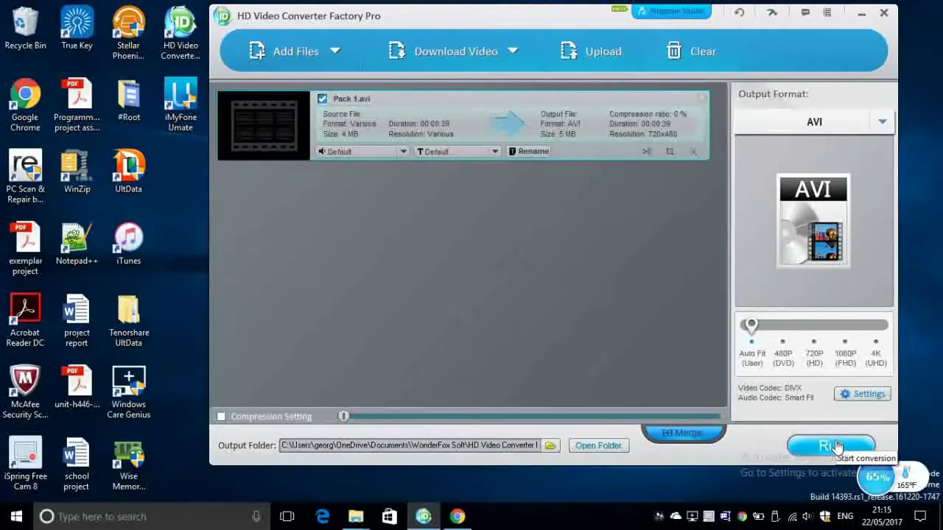
left_click(768, 326)
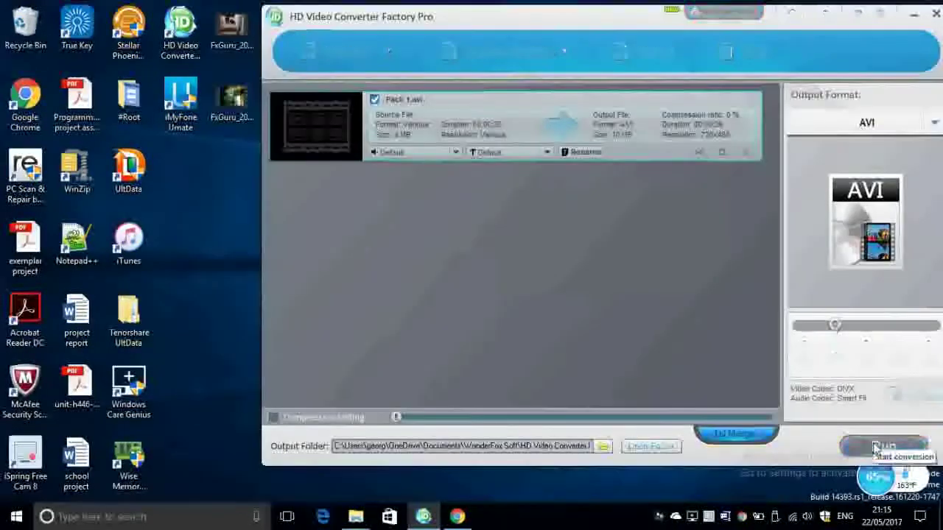
left_click(880, 447)
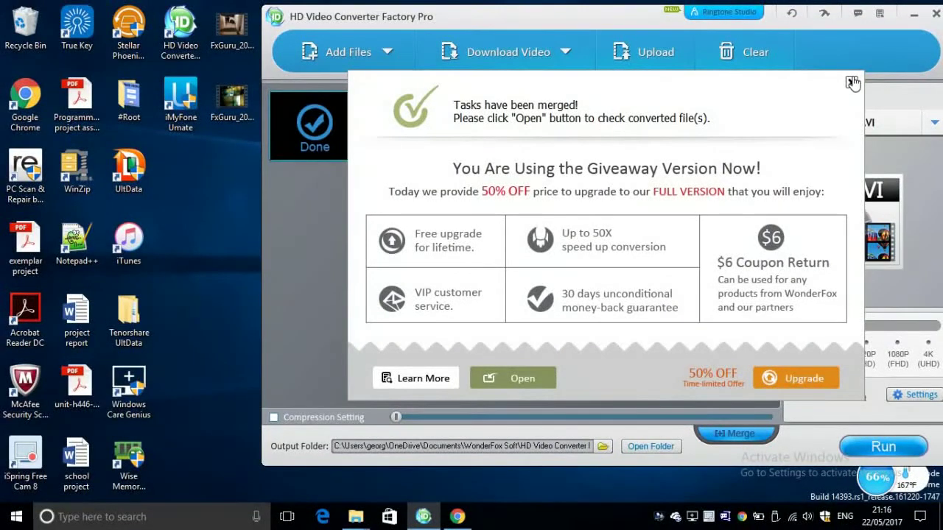
left_click(852, 83)
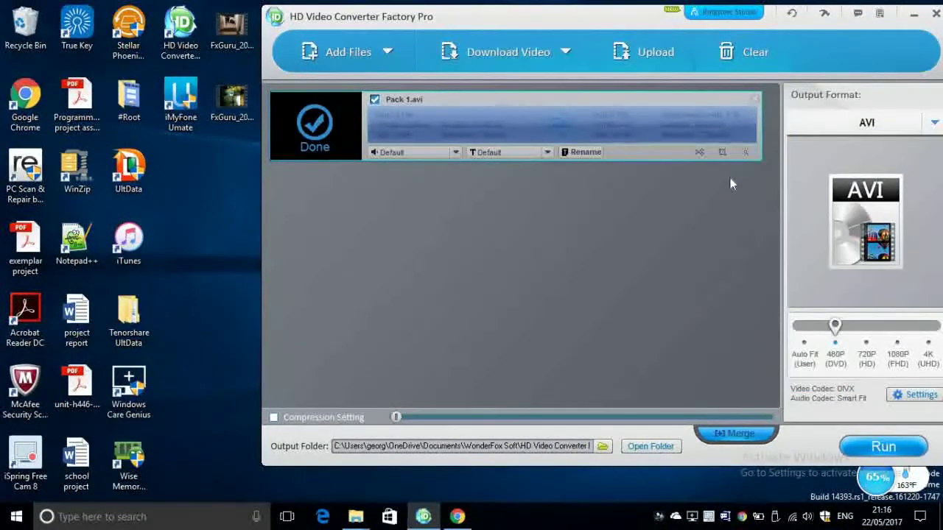
Step: Open the output folder, play Merge Item 1 in Films & TV, then close the player
left_click(650, 446)
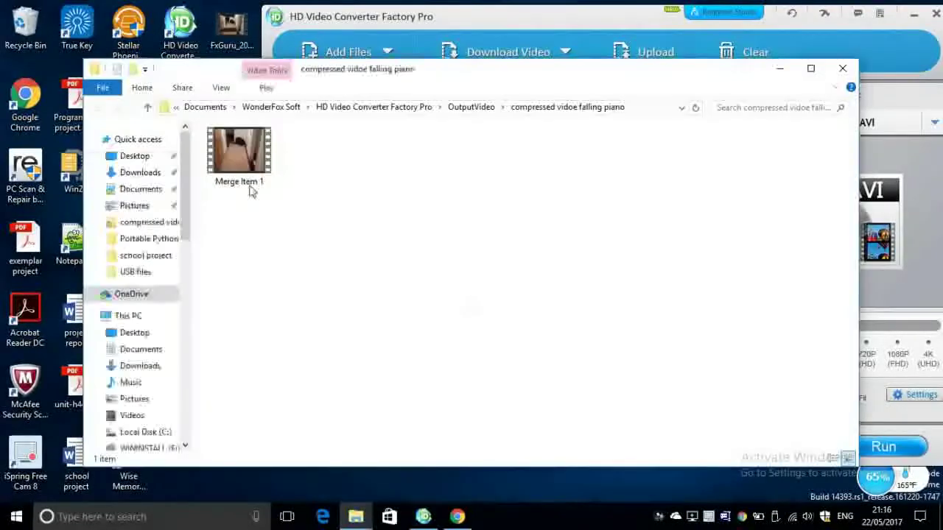
double_click(249, 151)
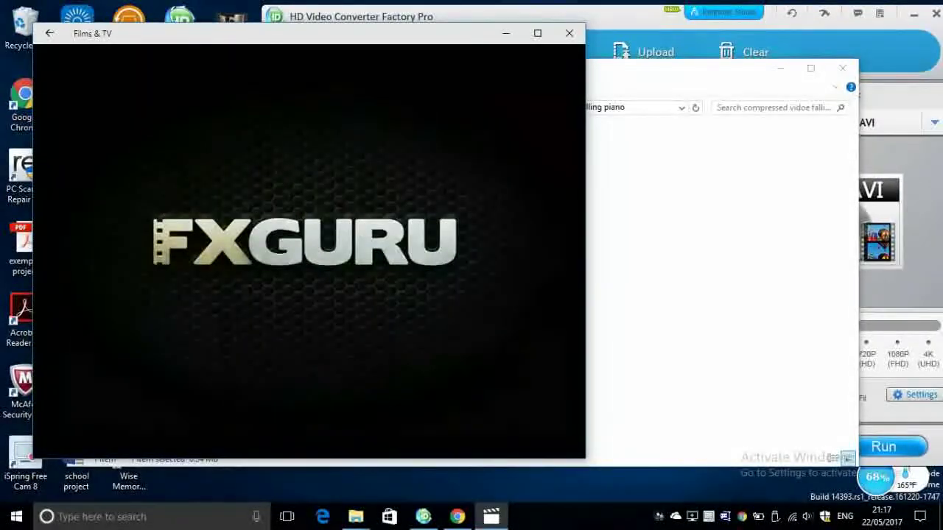
mouse_move(429, 174)
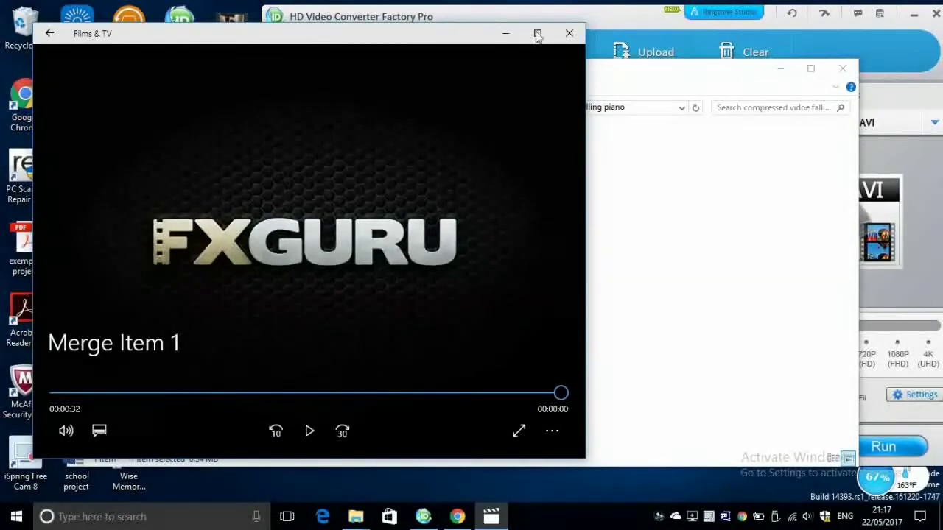
left_click(570, 33)
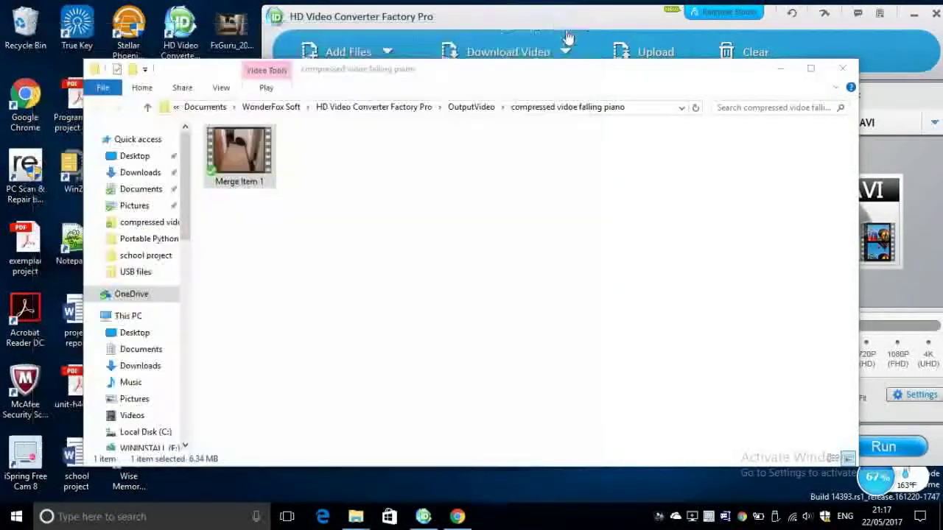
Step: Close the output folder window and reposition the converter window showing Pack 1.avi marked Done
left_click(842, 67)
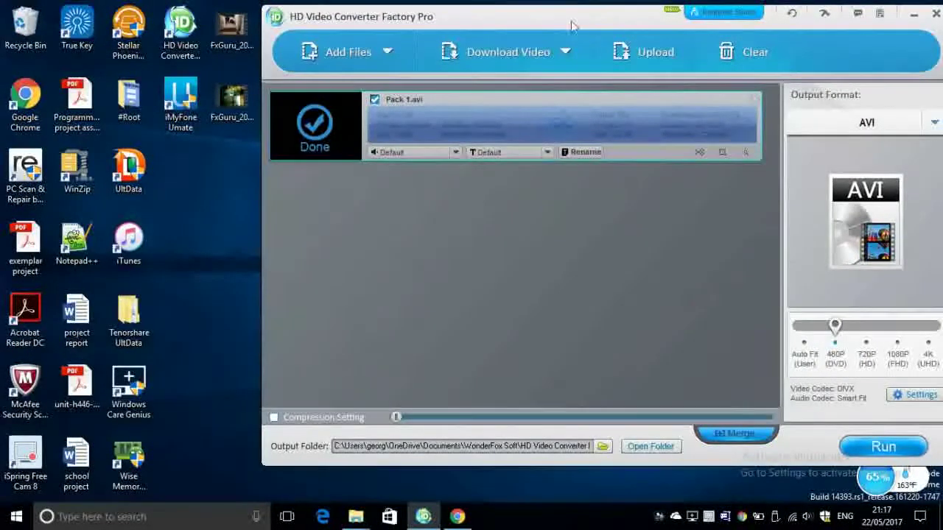
left_click_drag(597, 29, 544, 34)
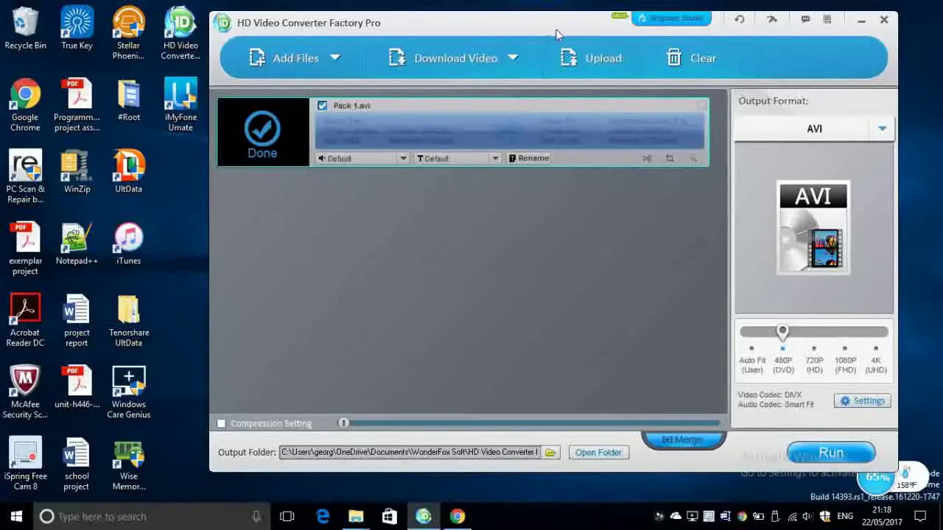
left_click_drag(556, 35, 565, 30)
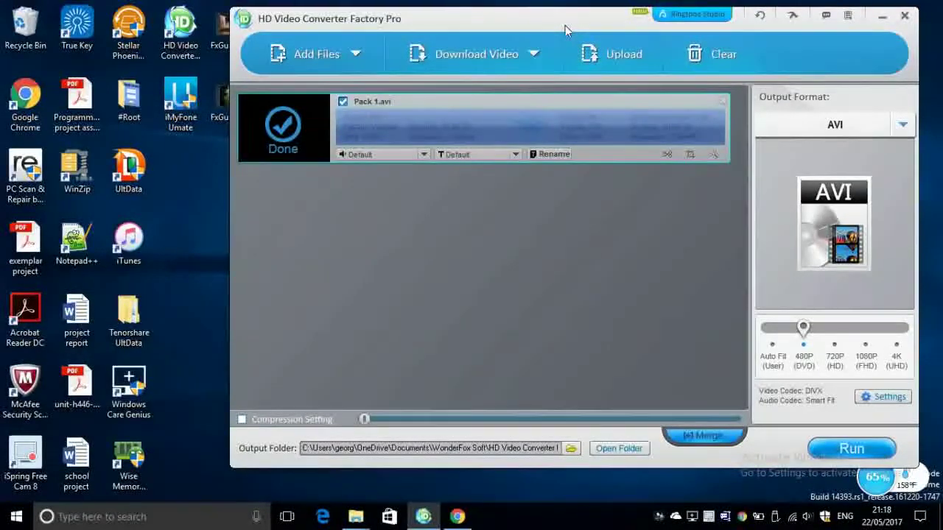